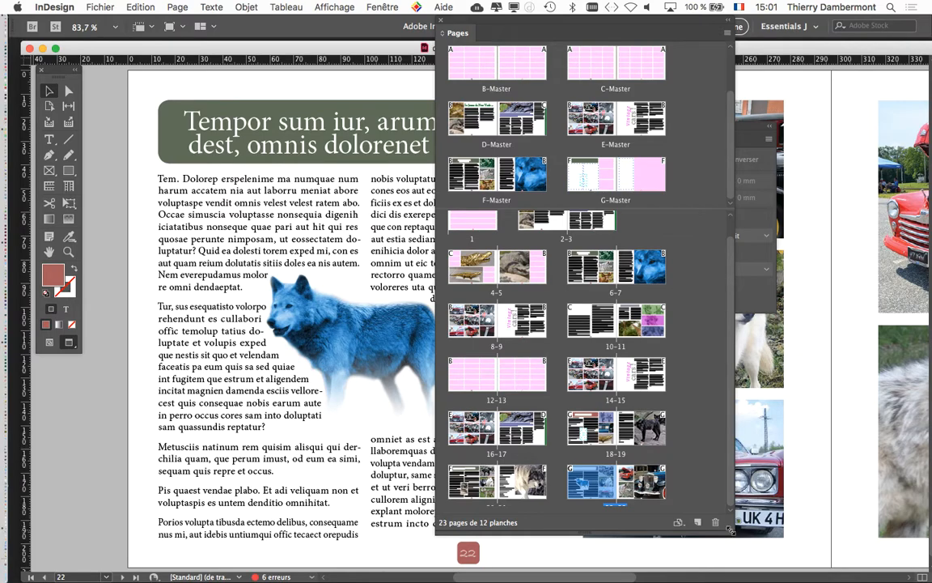
Move the Pages and Tools panels clear of the page 22 layout, briefly showing the guides before returning to preview display.
left_click_drag(734, 530, 913, 564)
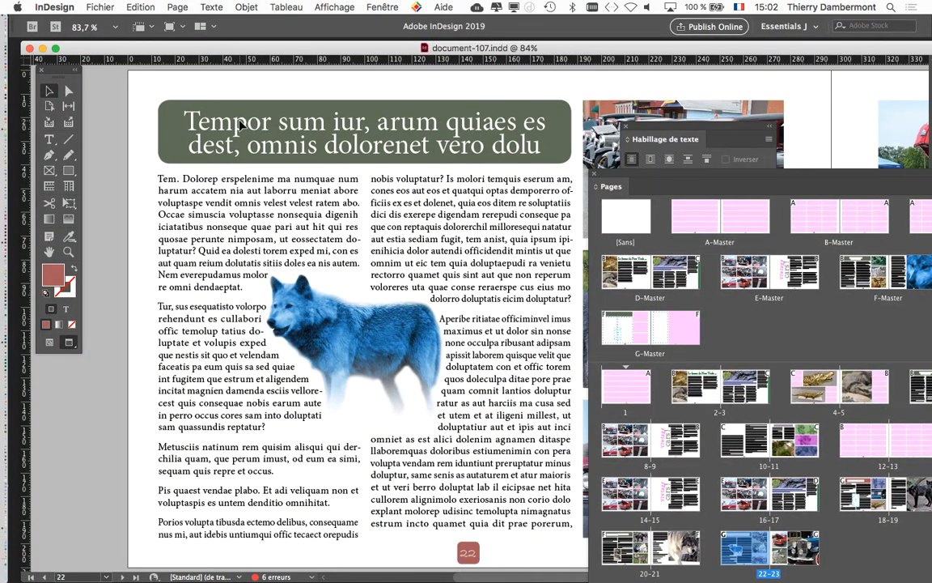
key("w")
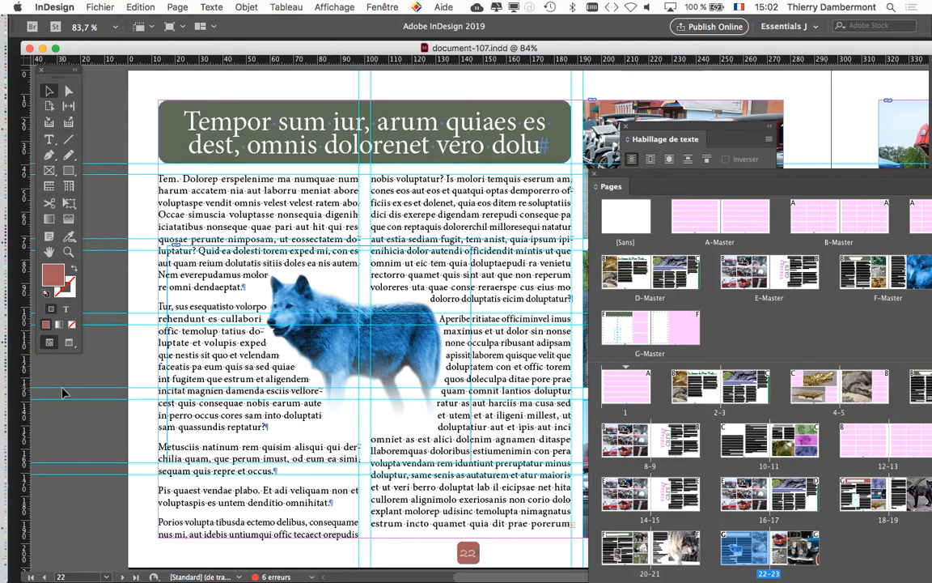
left_click(71, 345)
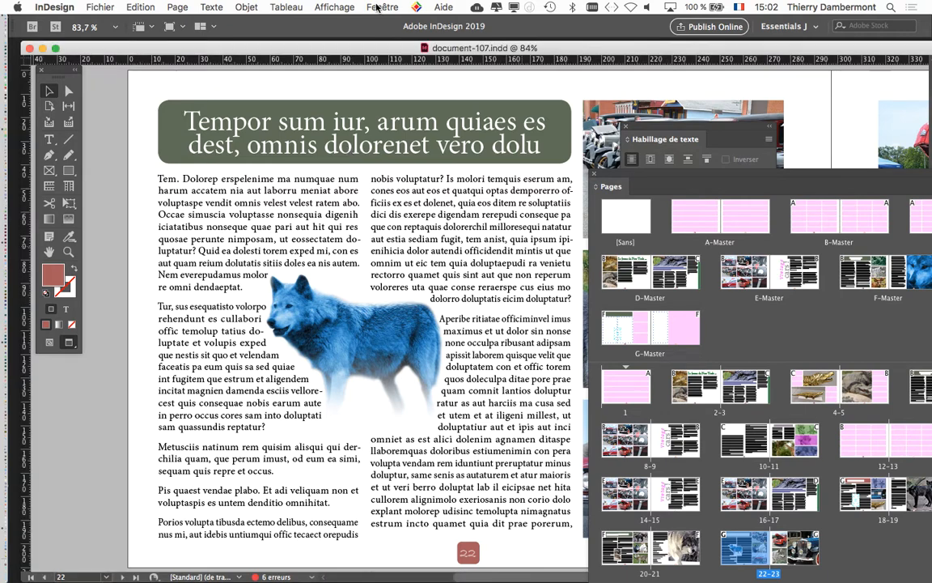
left_click(391, 6)
left_click(391, 6)
left_click_drag(61, 70, 116, 99)
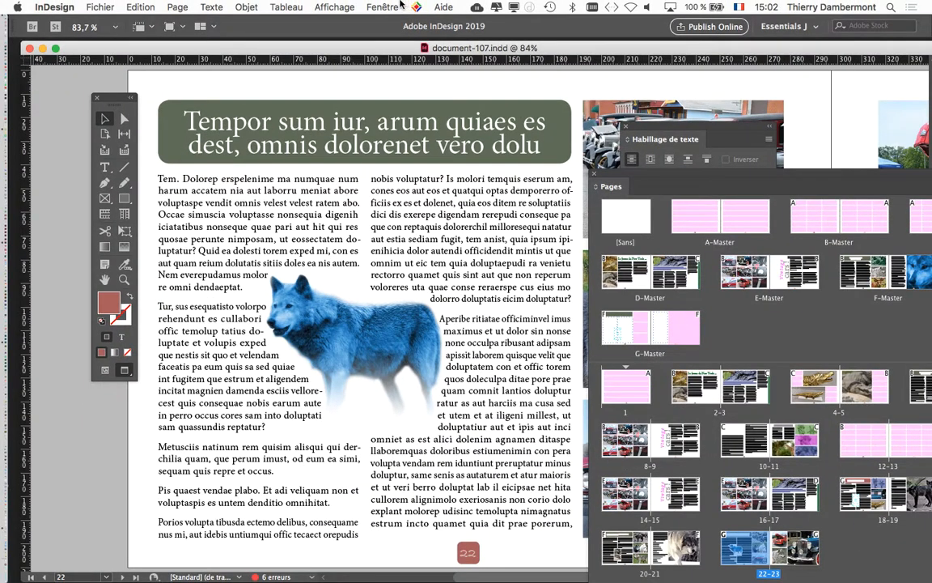
Display the Layers (Calques) panel and place it over the upper part of the layout.
left_click(399, 7)
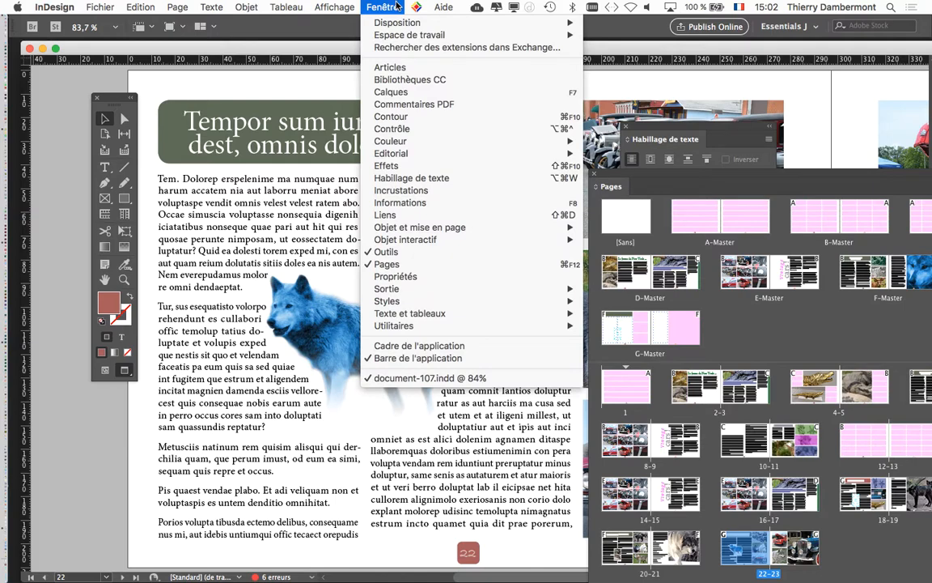
left_click(388, 91)
left_click_drag(505, 445, 451, 40)
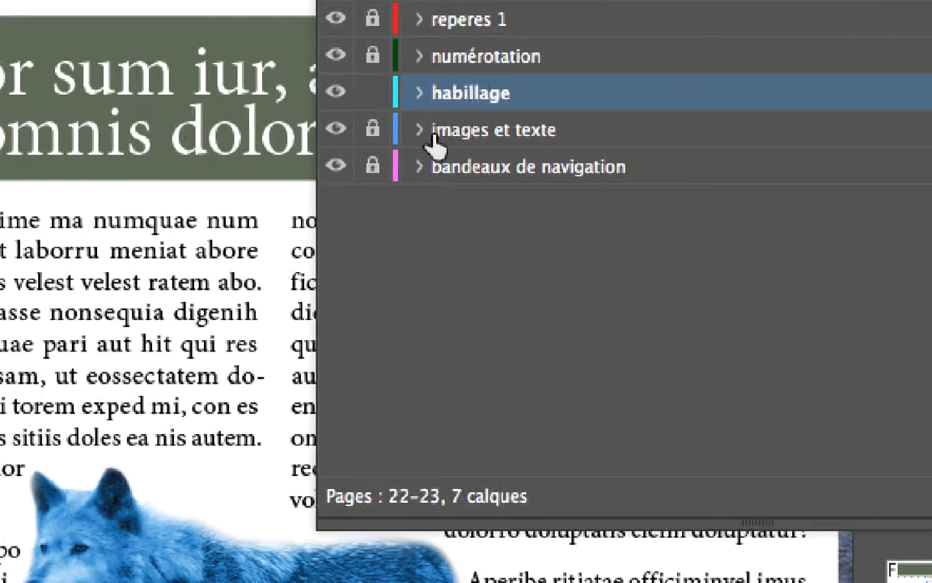
Make images et texte the active layer, unlock it and lock the habillage layer.
left_click(416, 202)
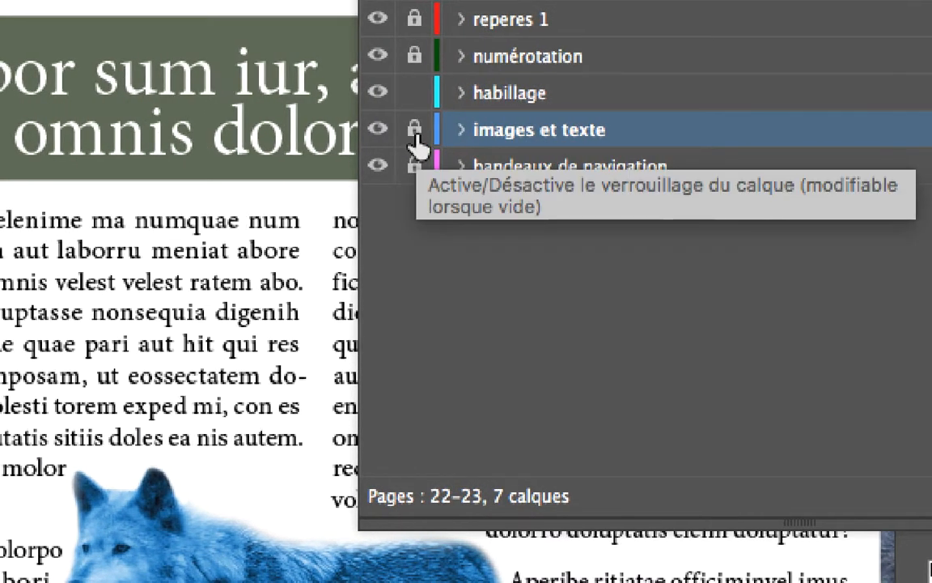
left_click(416, 137, "alt")
left_click(416, 138, "alt")
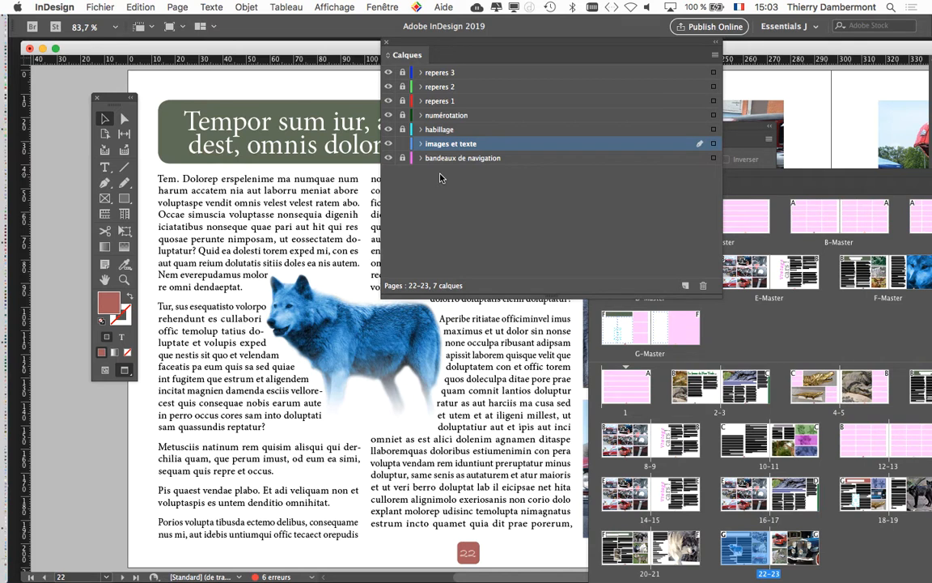
Move the Layers panel off page 22, select the page's title frame and switch to normal display with guides.
left_click_drag(419, 45, 616, 96)
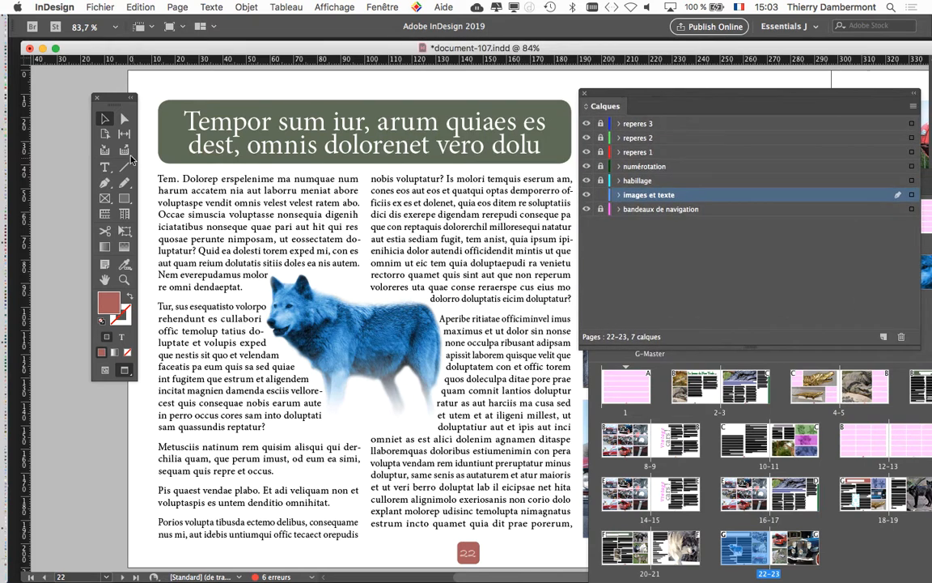
left_click(178, 121)
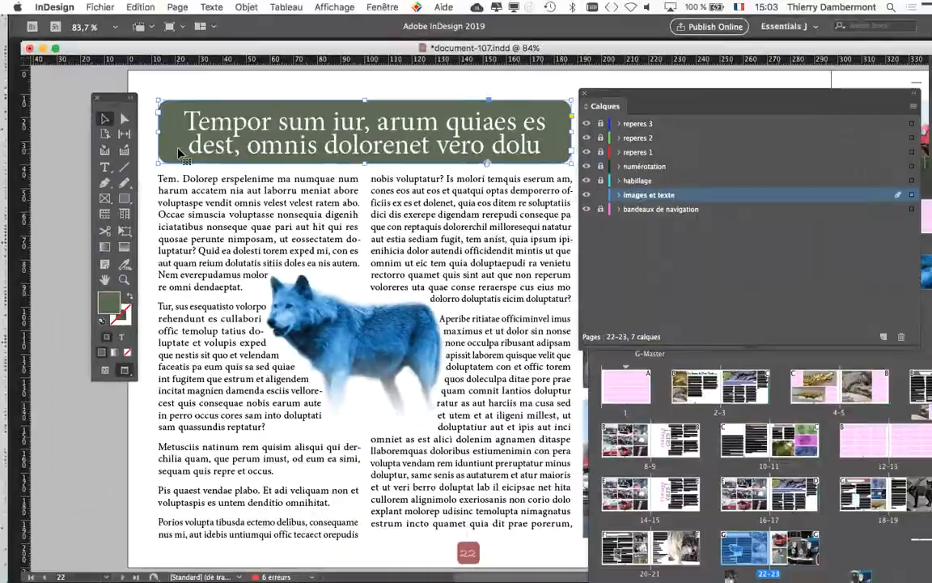
left_click(104, 371)
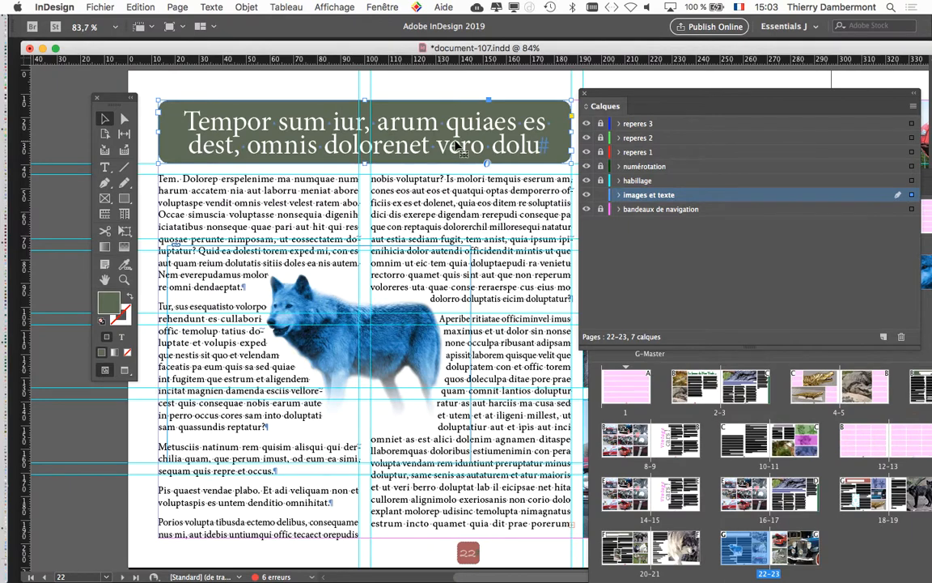
Move the page 22 title frame onto the pasteboard and put it back against the page's top and outer margins.
left_click_drag(234, 113, 220, 83)
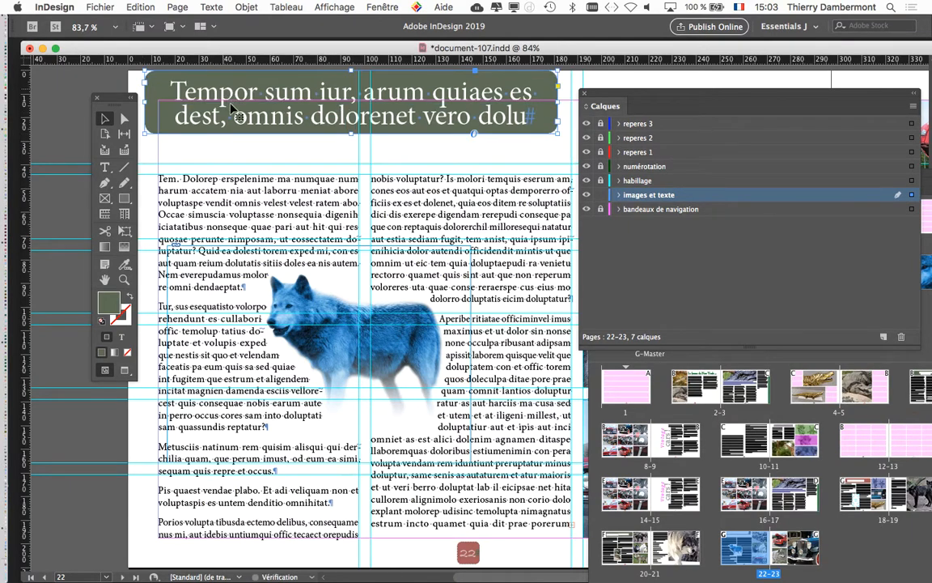
scroll(267, 185, "down", 1)
scroll(243, 187, "down", 2)
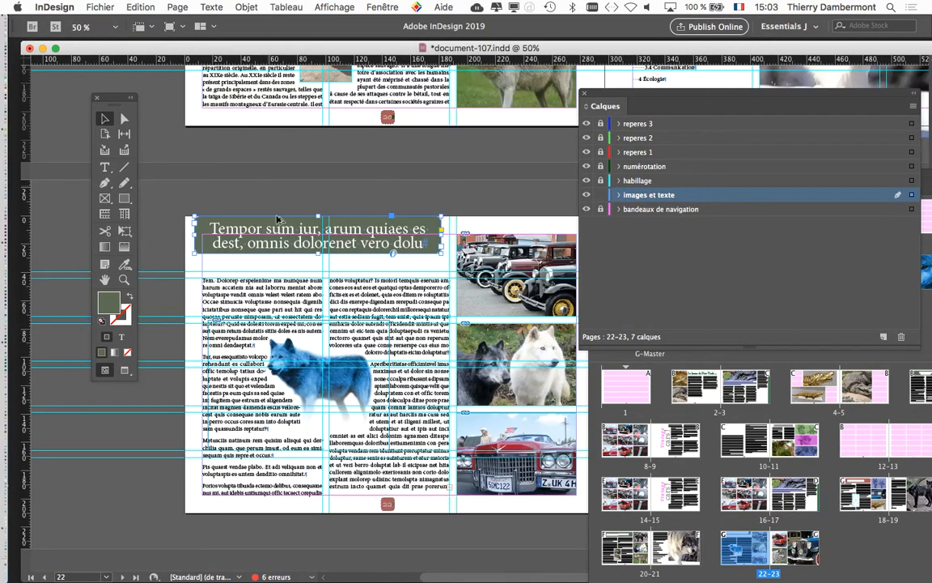
left_click_drag(247, 224, 221, 182)
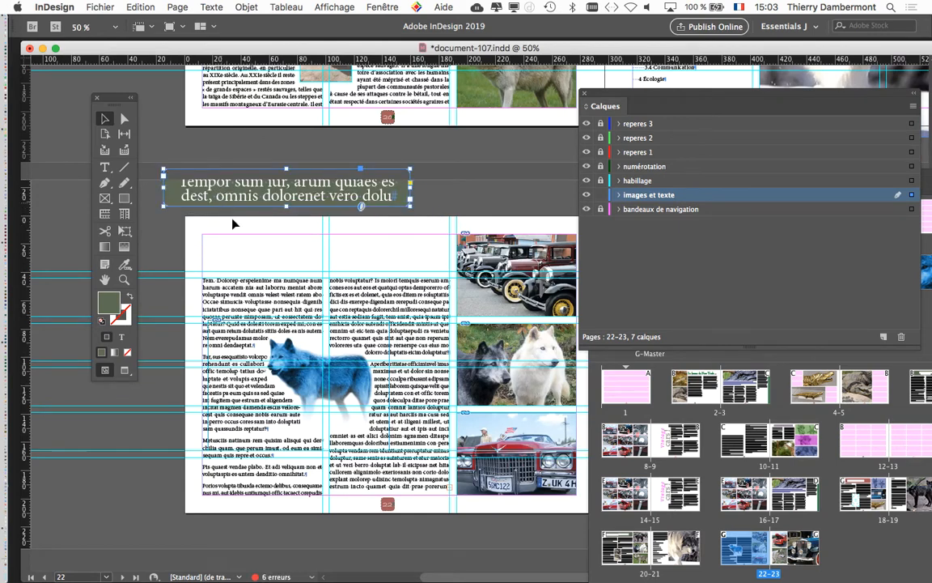
left_click_drag(322, 195, 311, 225)
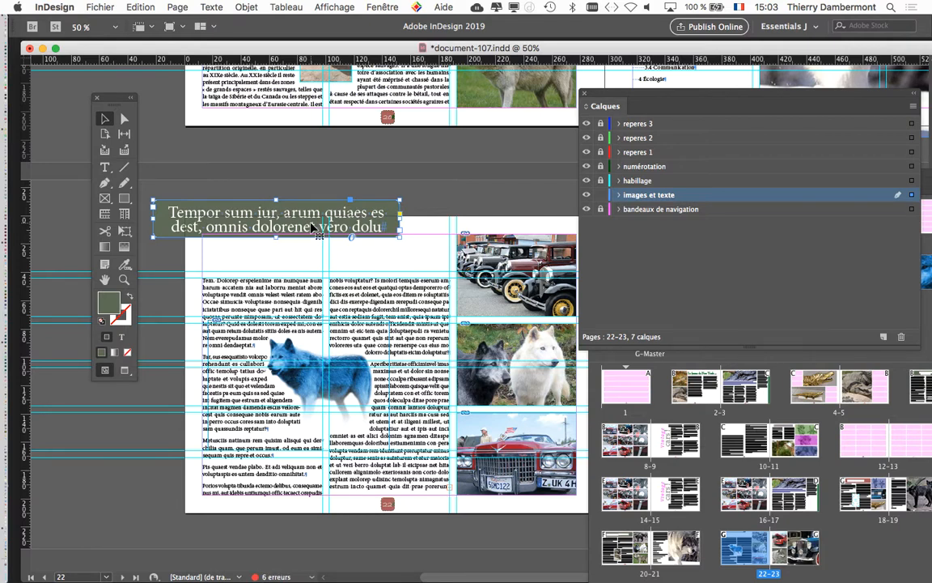
left_click_drag(302, 207, 351, 243)
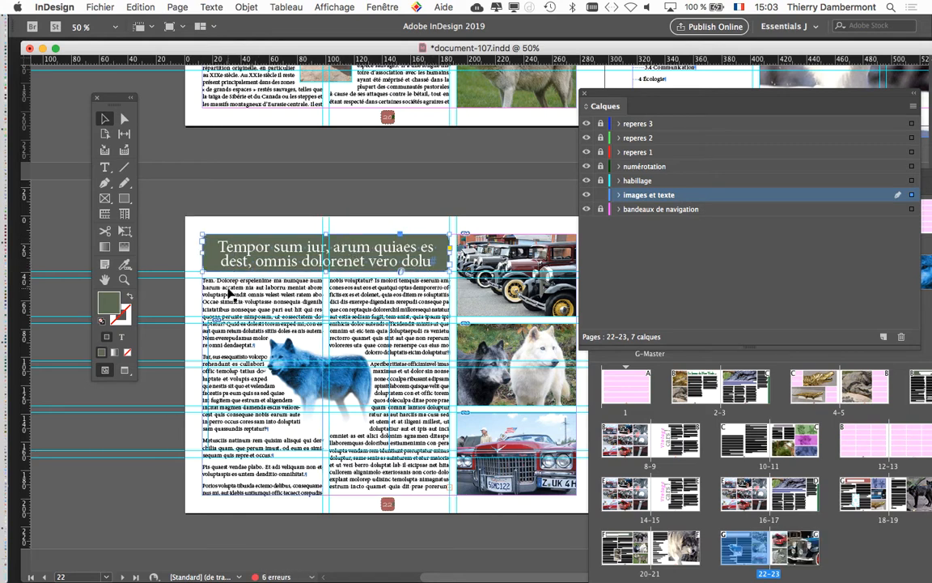
Examine the body text frames on pages 22 and 20 and how their columns are threaded.
left_click(230, 294)
scroll(230, 294, "up", 10)
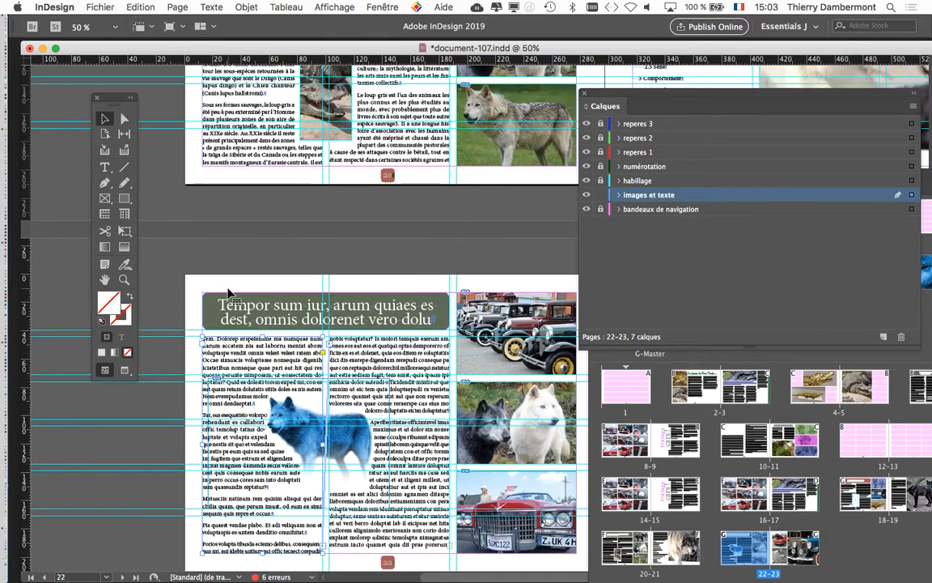
scroll(229, 294, "up", 2)
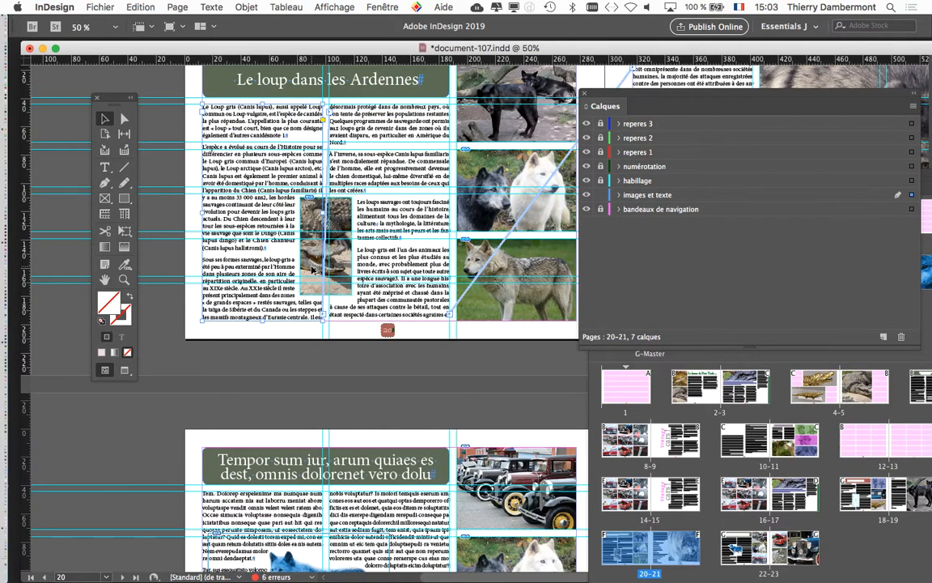
key("super+minus")
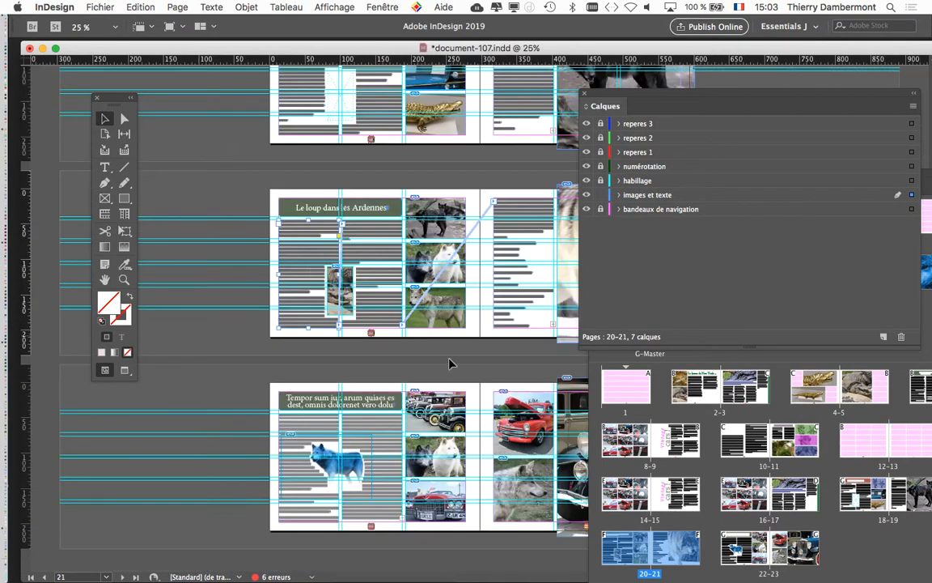
left_click(296, 429)
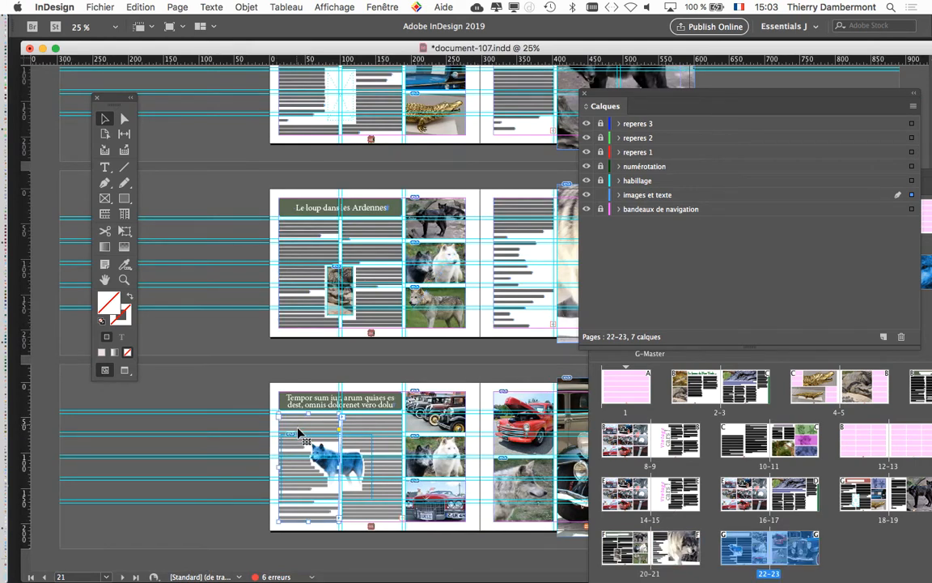
scroll(304, 436, "up", 1)
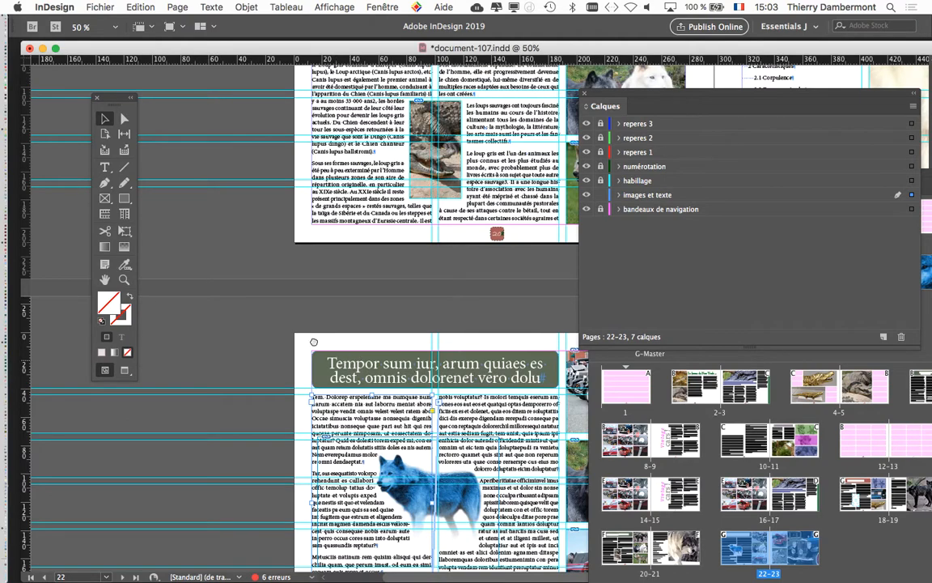
scroll(242, 281, "down", 3)
scroll(241, 281, "right", 3)
scroll(243, 283, "up", 5)
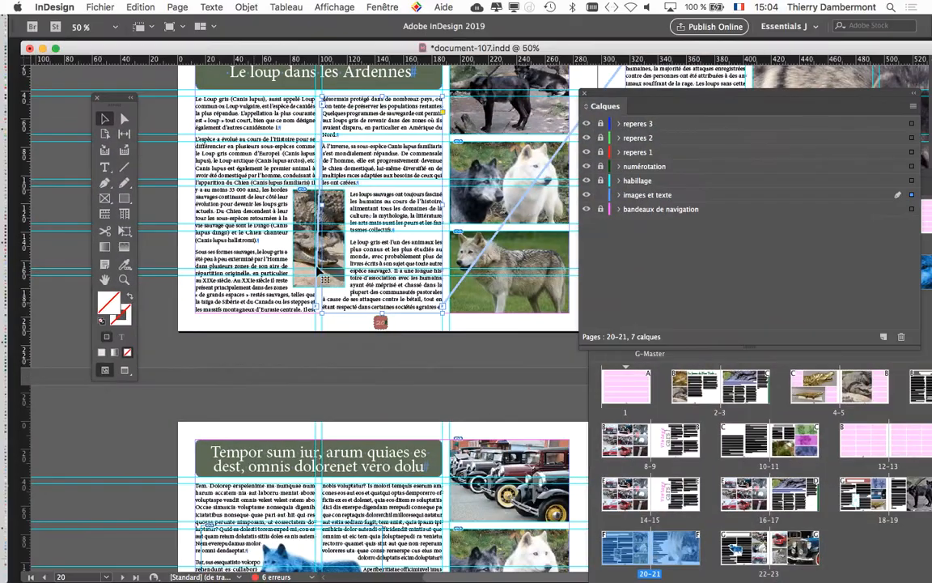
scroll(384, 184, "up", 1)
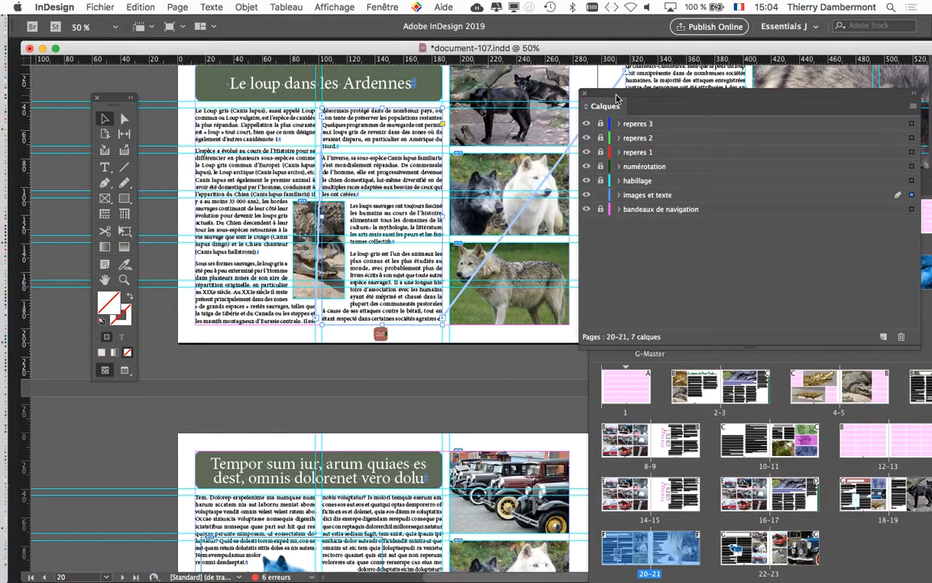
Move the Layers panel aside and follow the text thread from page 20 to the frame on page 21.
left_click_drag(613, 94, 791, 149)
scroll(529, 172, "up", 5)
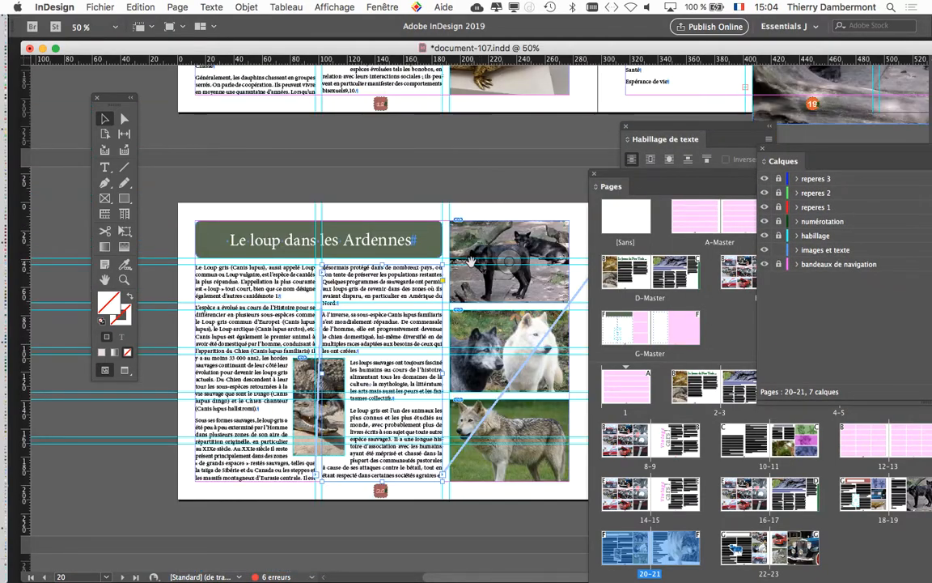
left_click_drag(471, 263, 322, 131)
left_click_drag(290, 344, 294, 348)
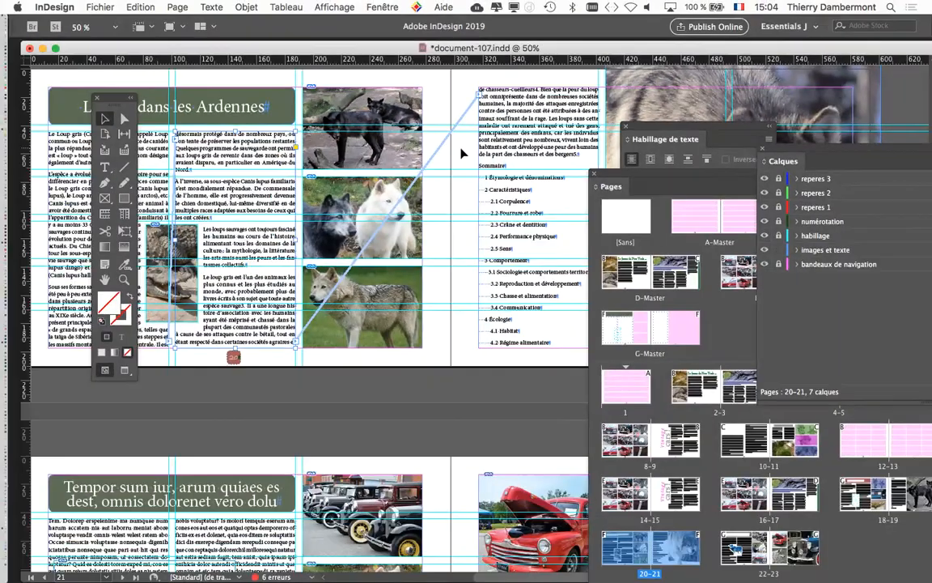
Examine the threaded text frames on the spread of pages 18-19.
key("super+minus")
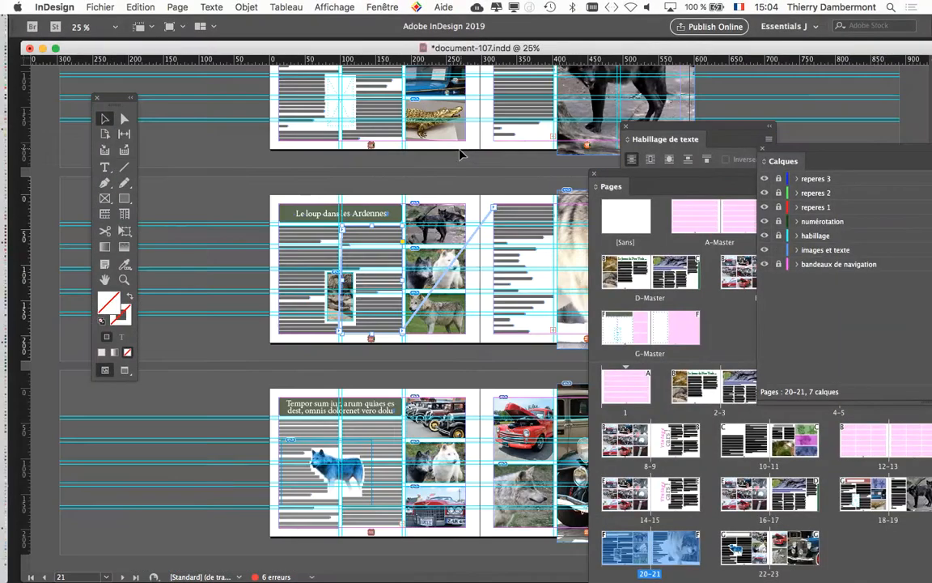
left_click(516, 107)
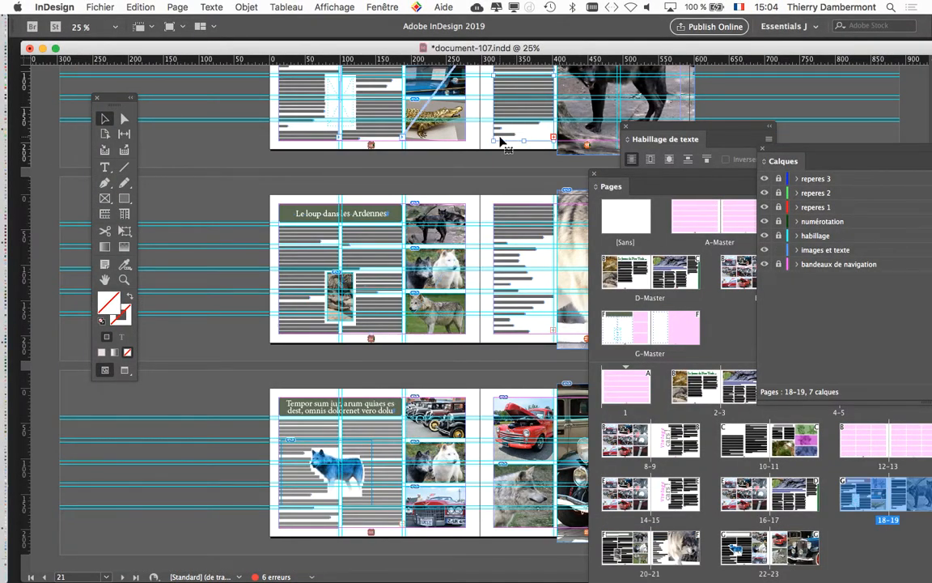
scroll(500, 141, "up", 1)
scroll(500, 142, "up", 5)
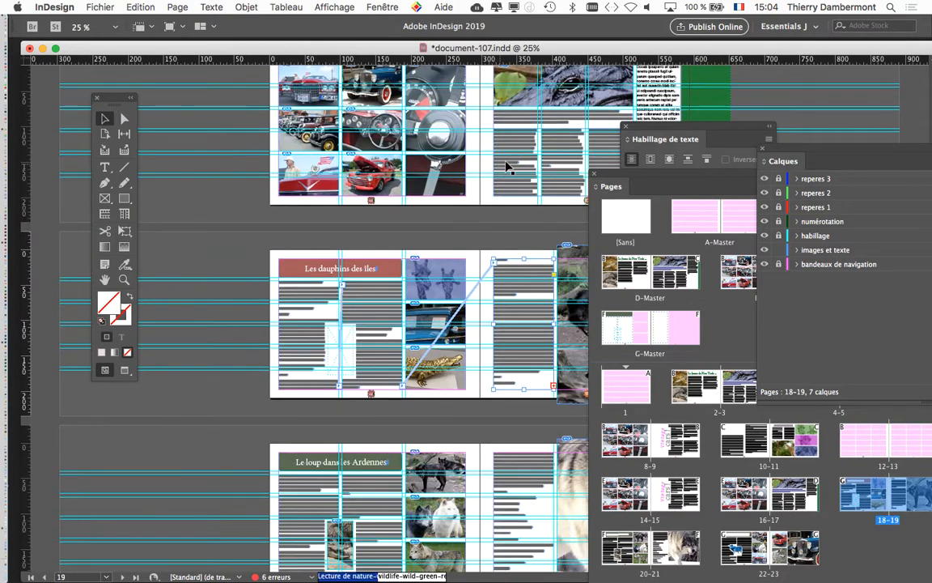
scroll(412, 358, "down", 5)
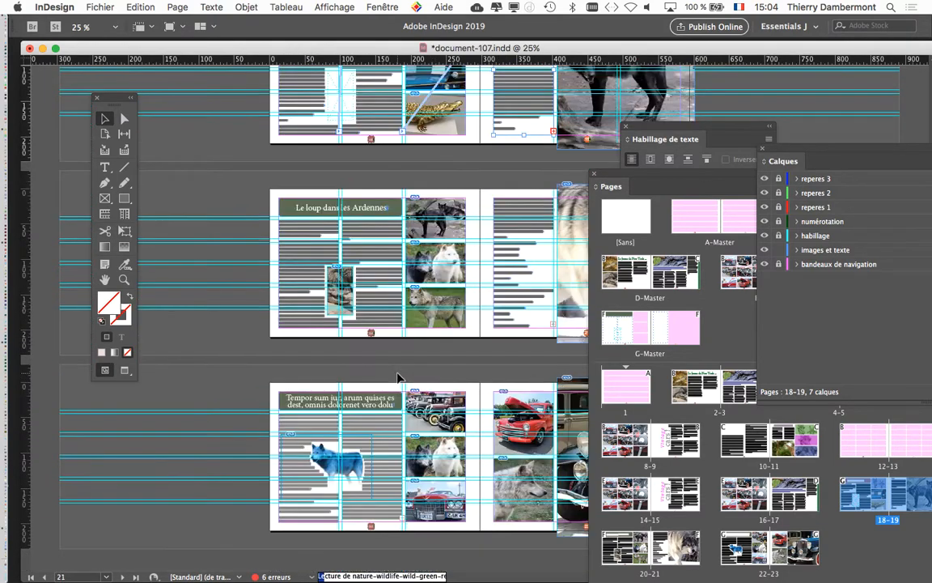
Remove the green fill from the title frame on page 22.
scroll(304, 522, "up", 3, "alt")
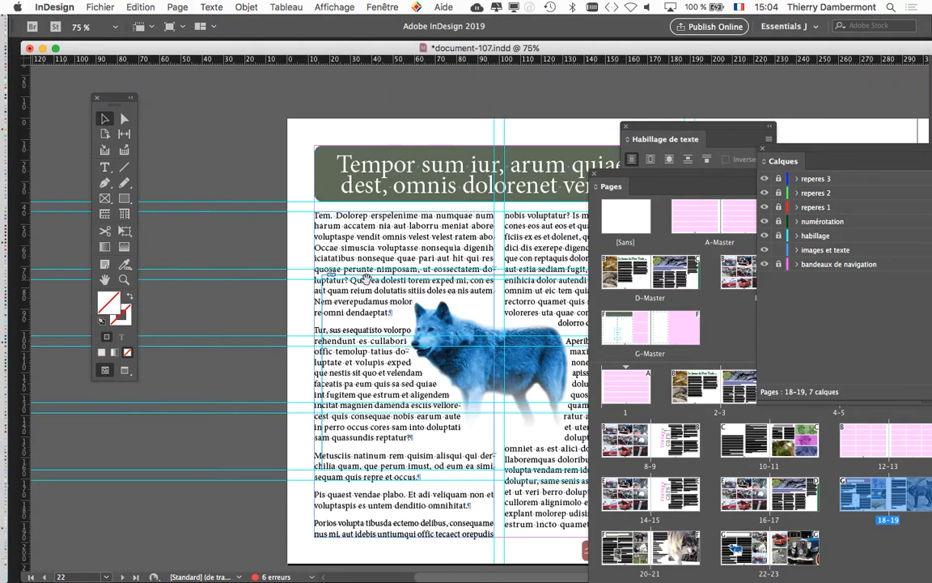
left_click_drag(273, 224, 227, 182)
left_click(276, 158)
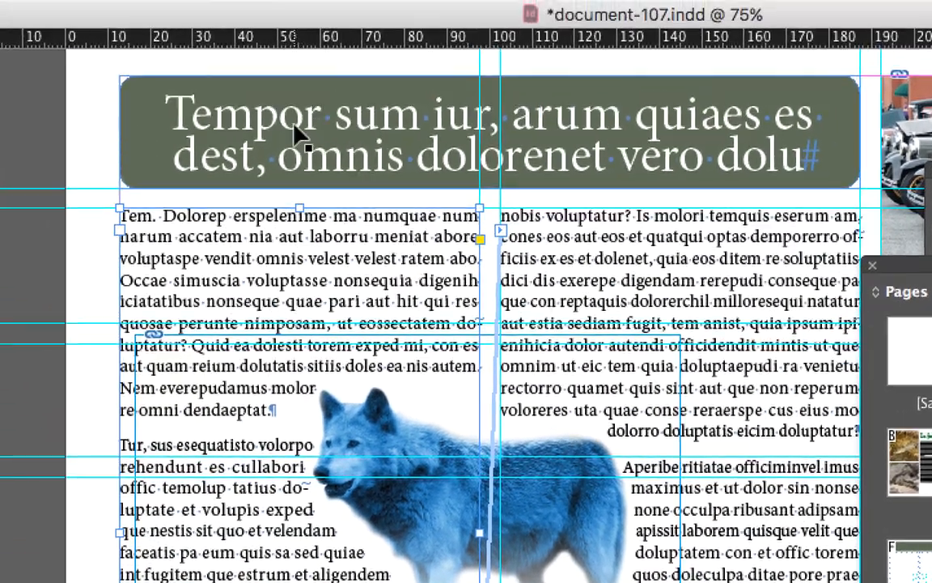
left_click(278, 40)
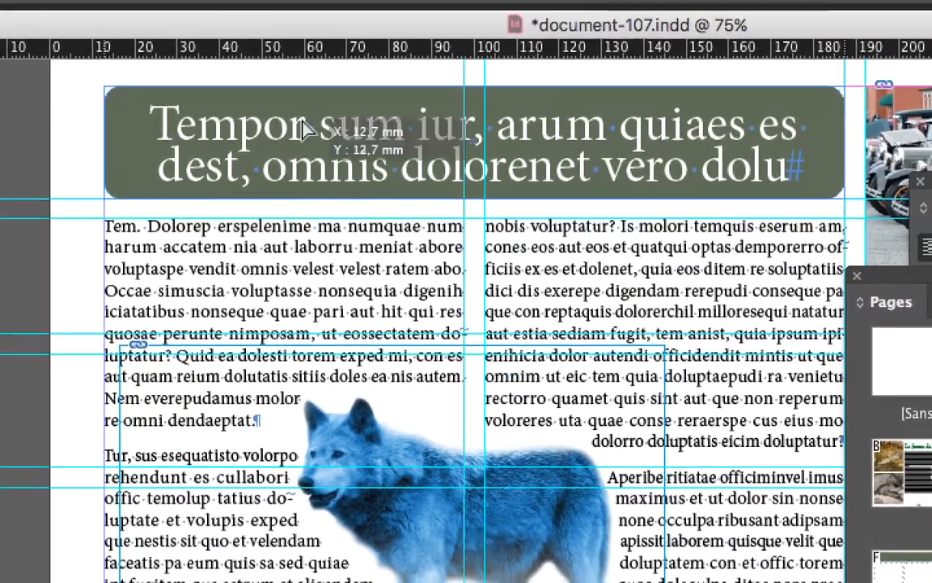
left_click_drag(304, 130, 338, 131)
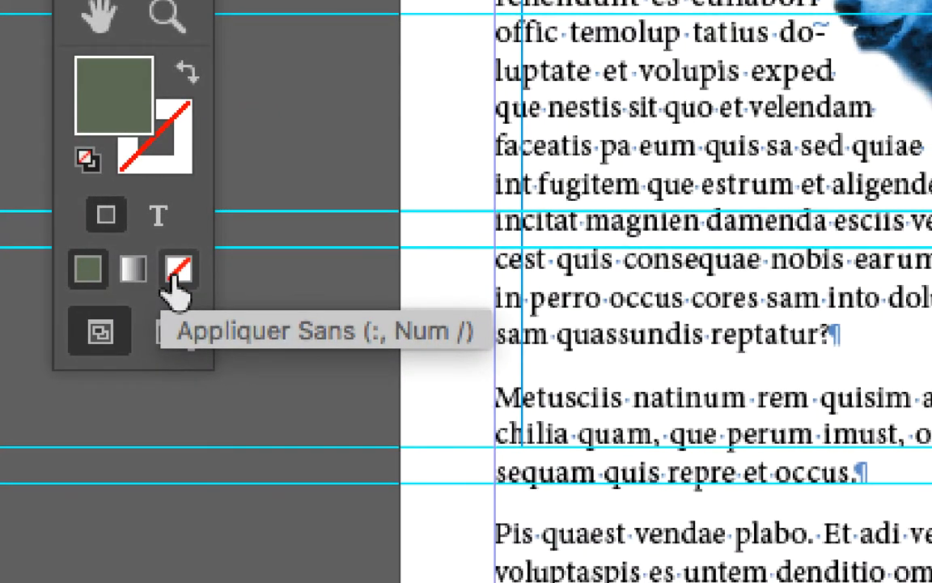
left_click(176, 273)
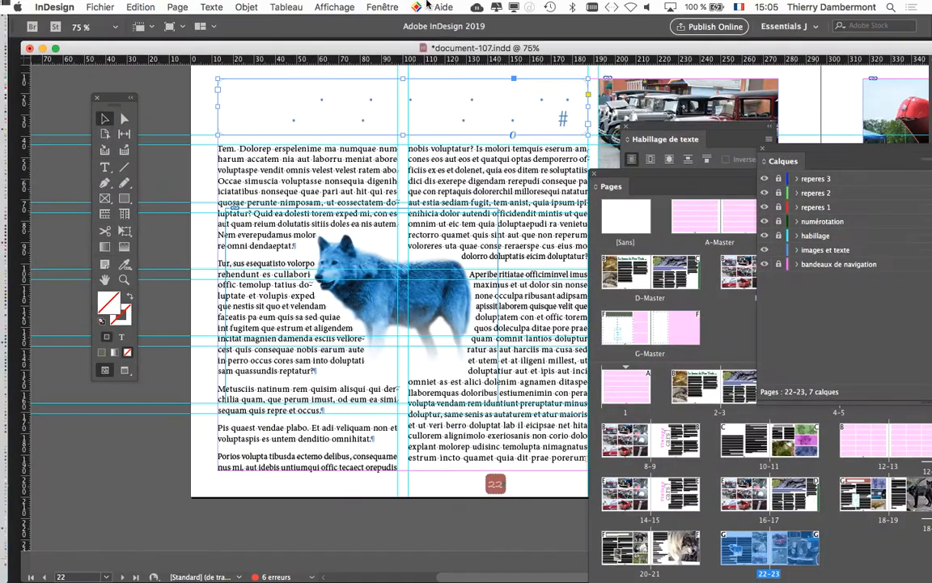
Show the Nuancier colour swatches and place them over the lower part of the page, clear of the title.
left_click(380, 7)
mouse_move(410, 143)
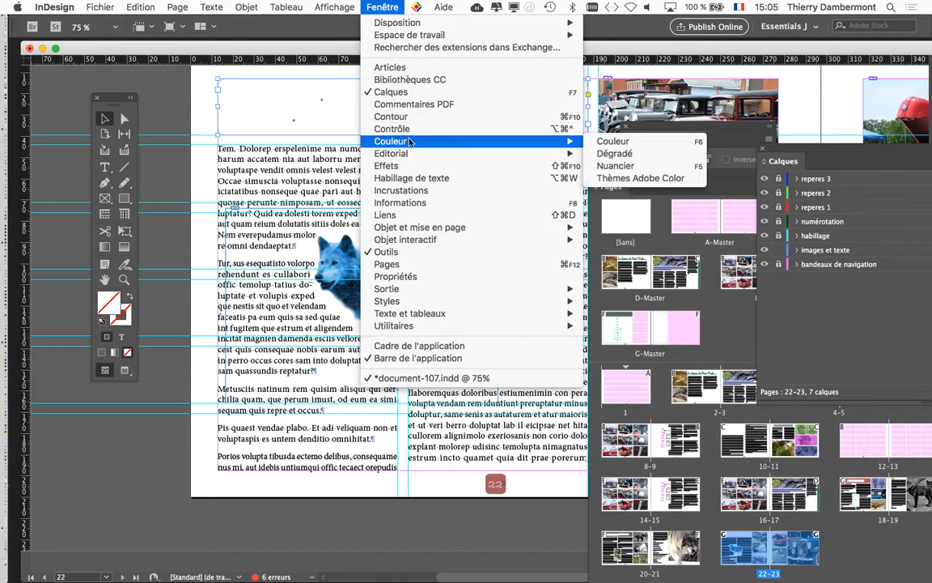
left_click(639, 165)
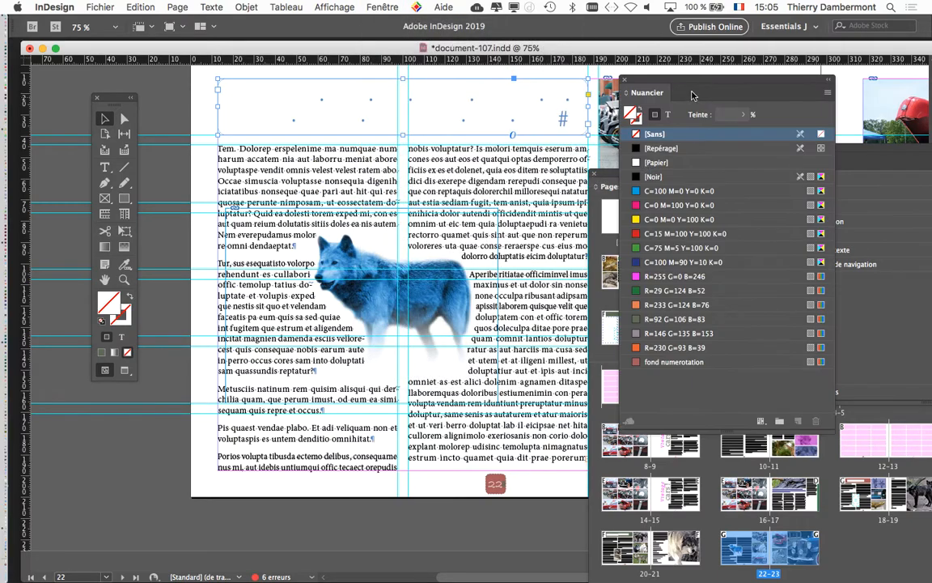
left_click_drag(692, 96, 427, 182)
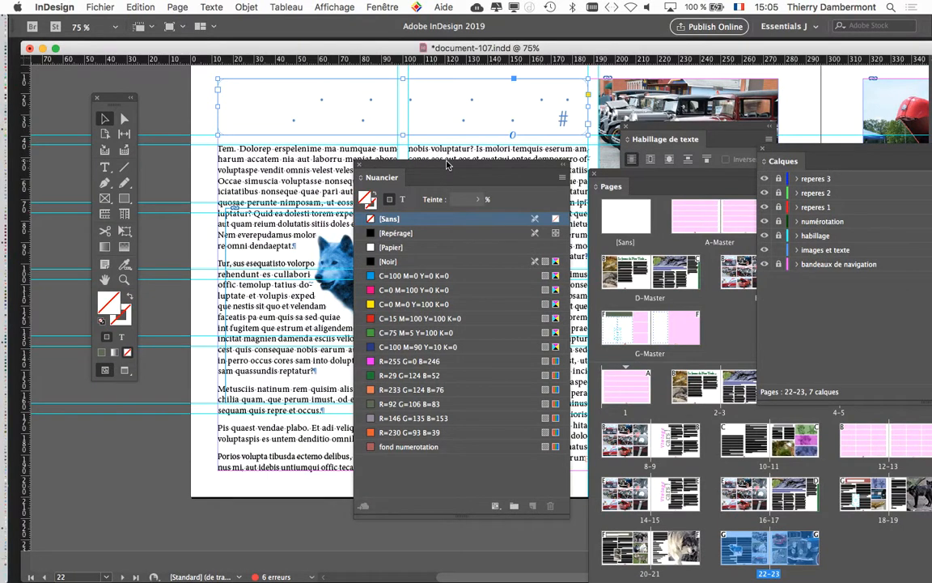
left_click_drag(449, 166, 582, 196)
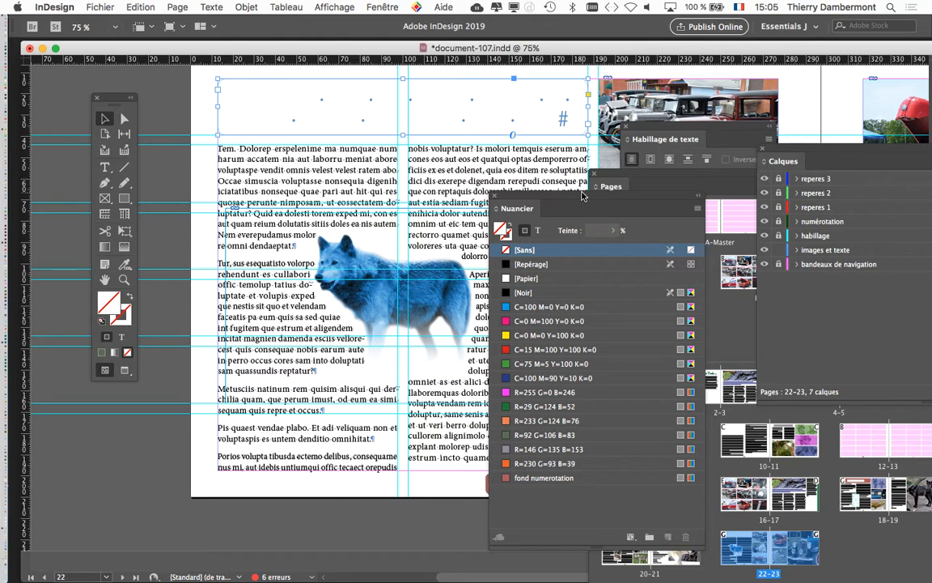
left_click_drag(583, 195, 511, 268)
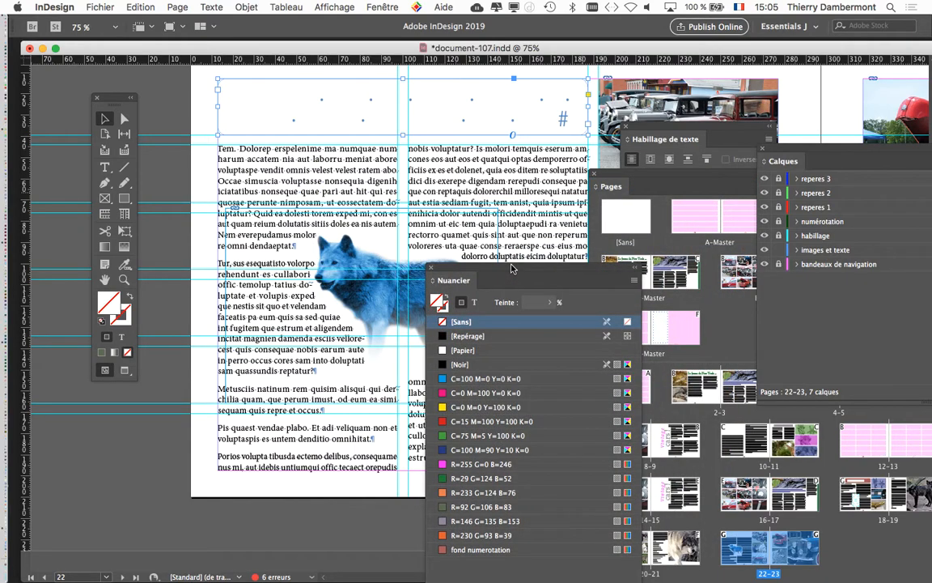
Examine the fill and stroke colour targets of the title frame, finishing with the fill active.
left_click(123, 321)
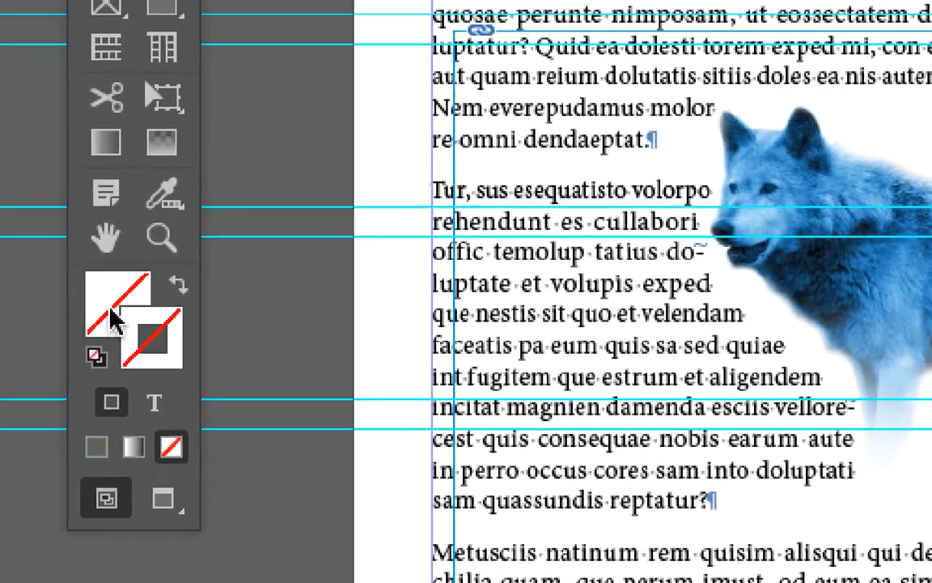
left_click(110, 310)
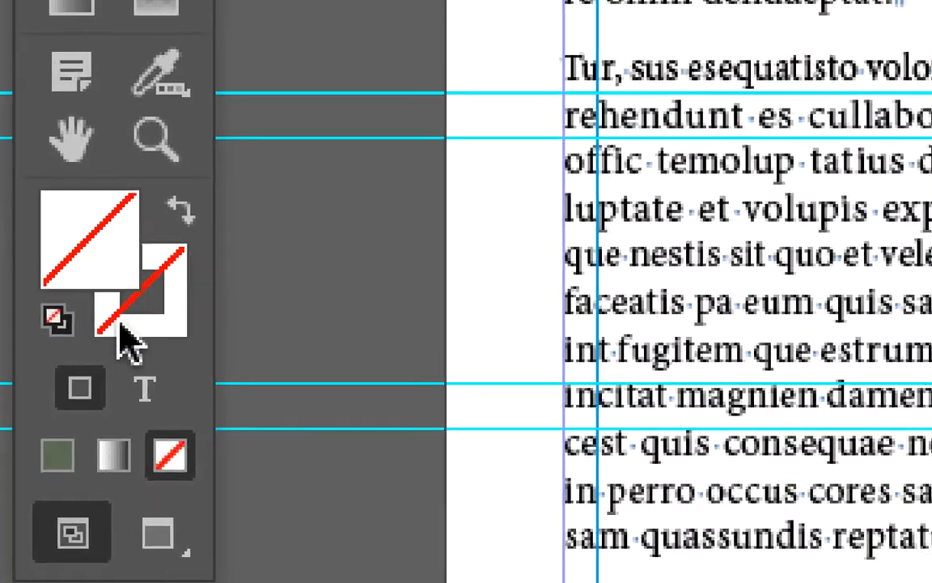
left_click(140, 347)
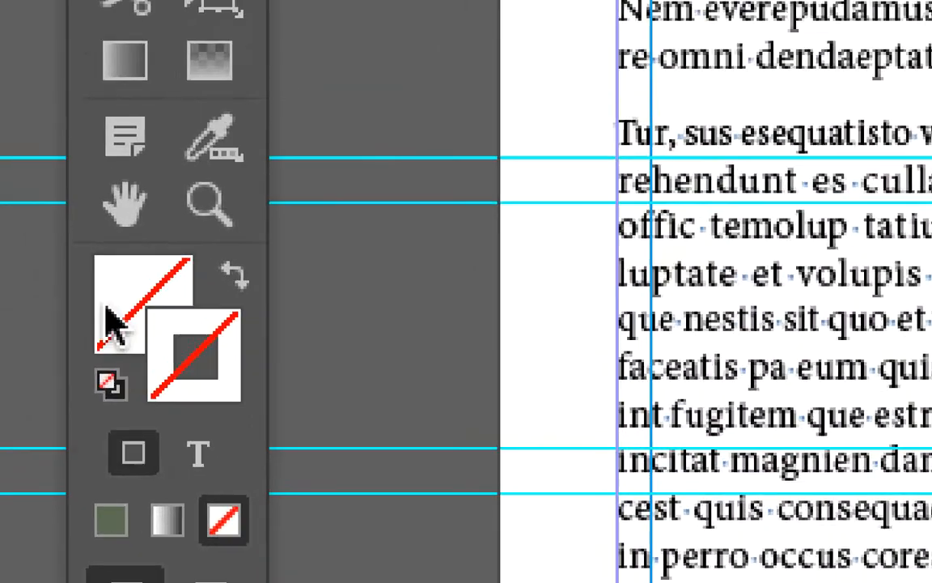
left_click(56, 211)
left_click(120, 318)
left_click(110, 312)
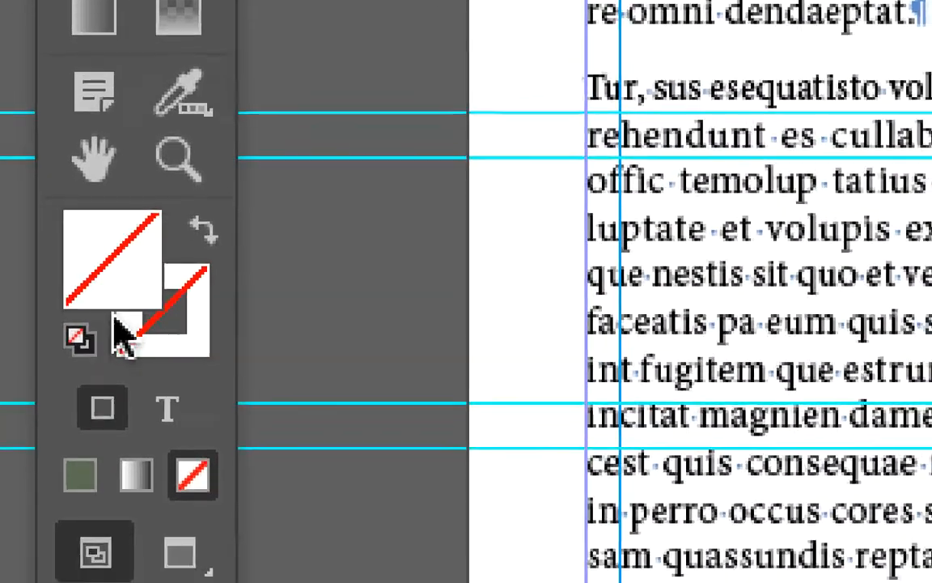
left_click(143, 370)
left_click(106, 327)
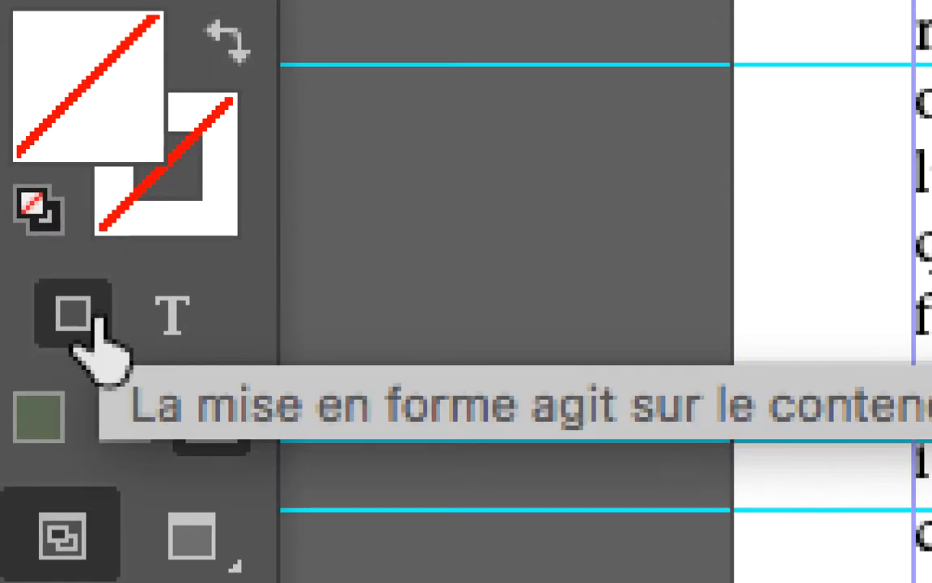
Target the title's text instead of its frame, try the C=100 M=0 Y=0 K=0 swatch, and fill the text with [Noir].
left_click(172, 316)
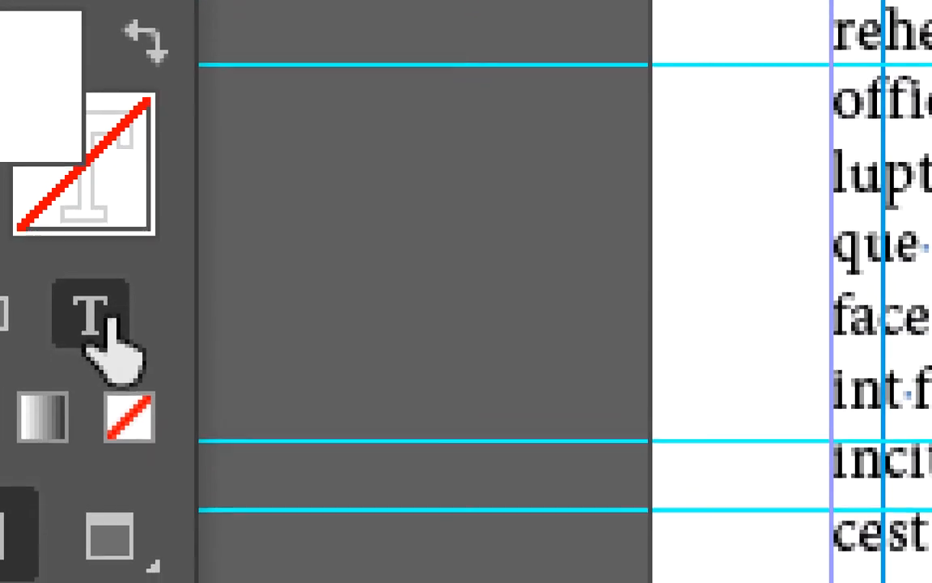
left_click(105, 320)
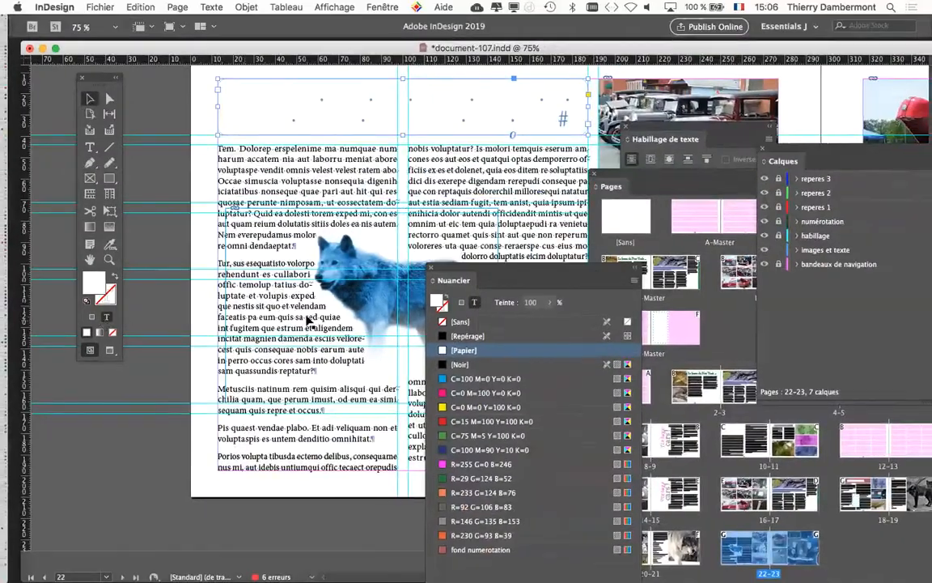
left_click_drag(443, 275, 434, 80)
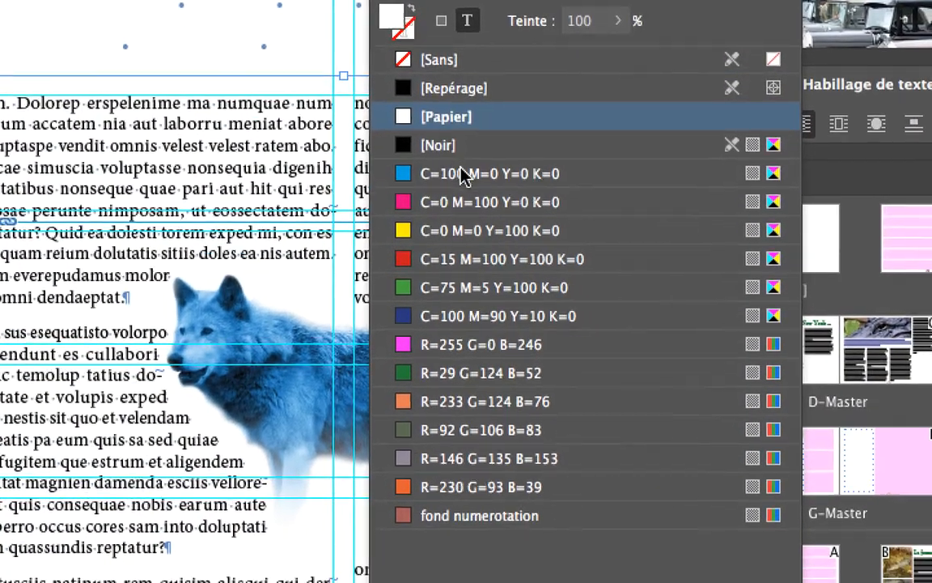
left_click(464, 177)
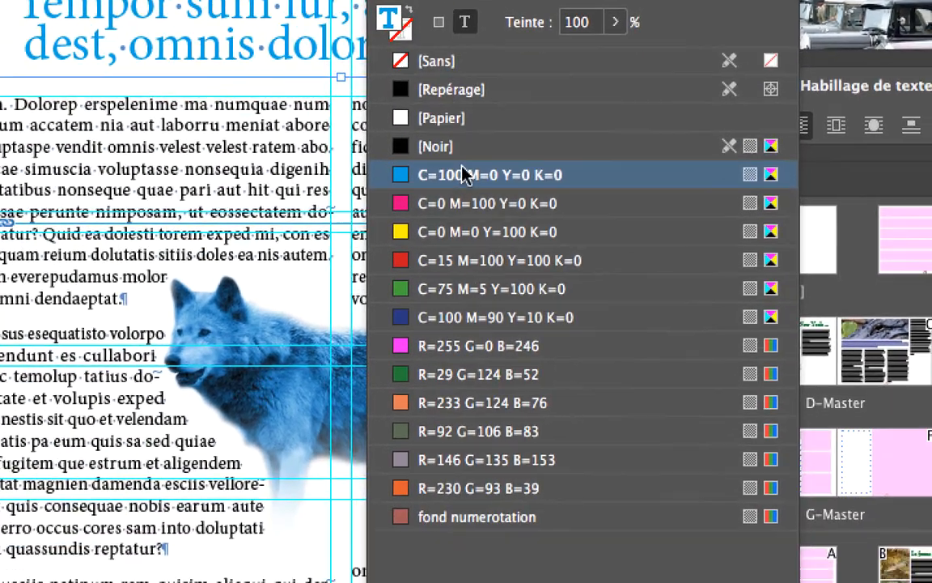
left_click(474, 333)
left_click(464, 193)
left_click(437, 106)
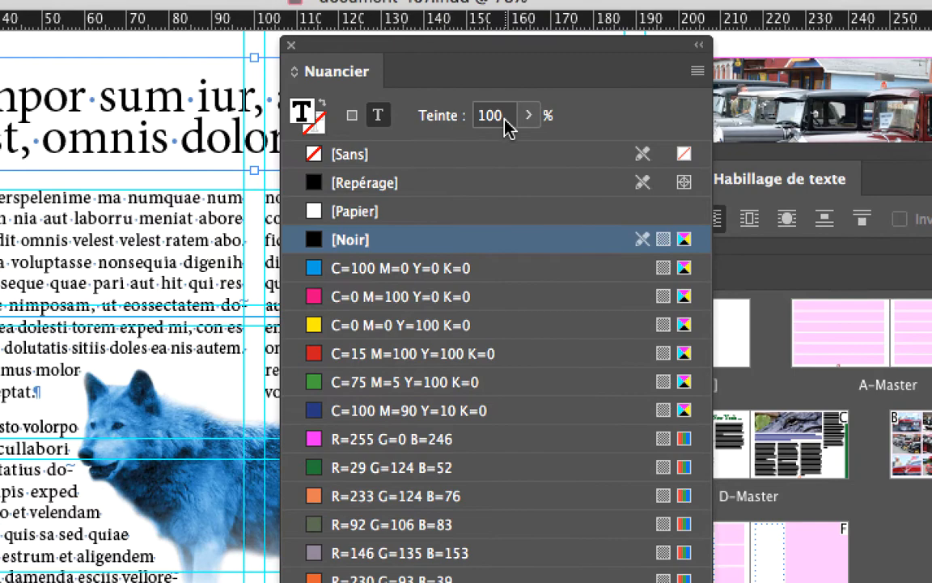
Set the tint of the title text's black fill to 70%.
left_click(502, 118)
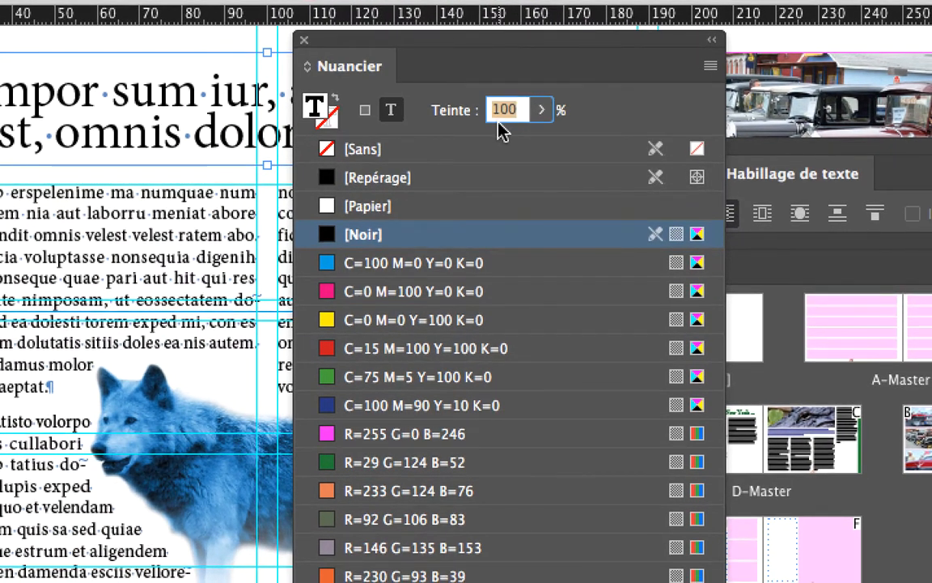
type("70")
key("Return")
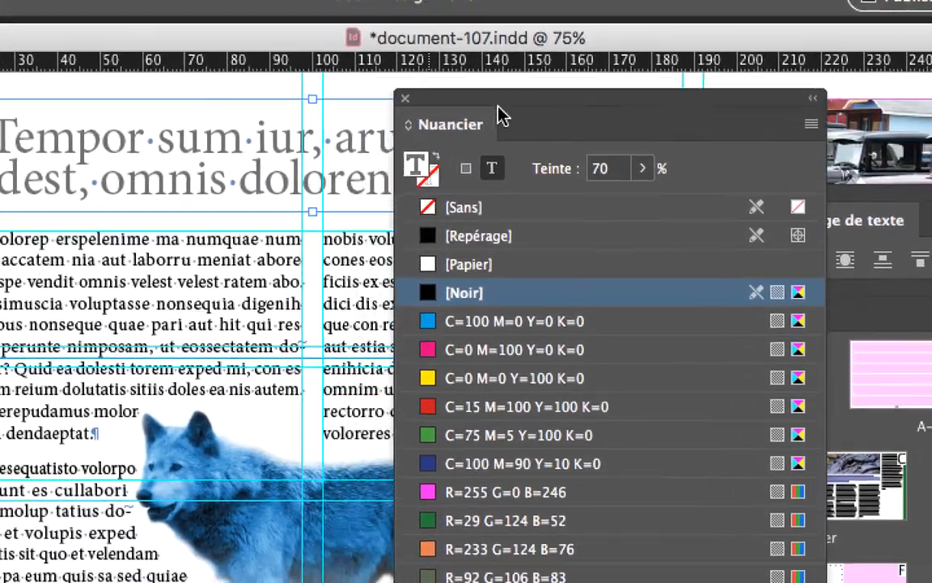
Move the Nuancier swatches aside so that the whole of page 22 is uncovered.
left_click_drag(498, 106, 476, 155)
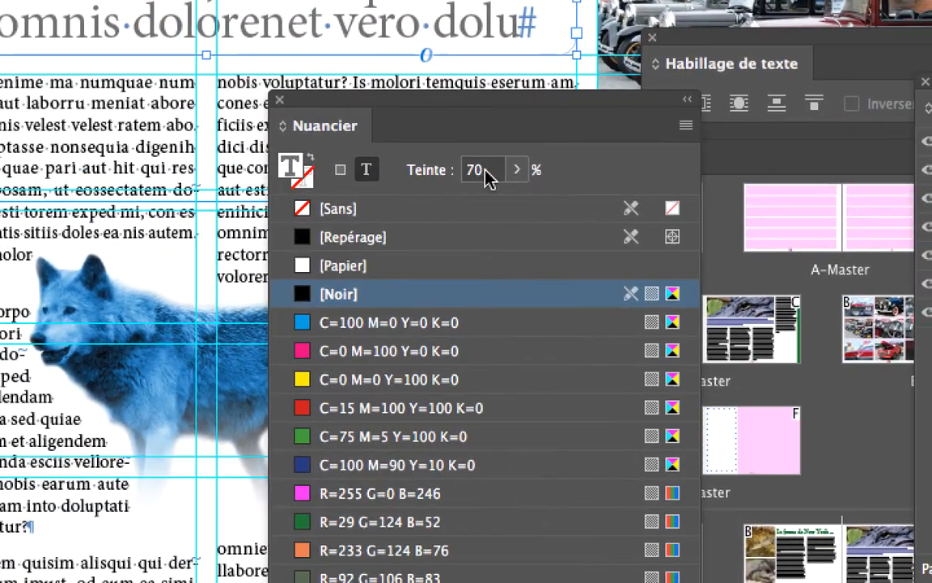
left_click_drag(721, 259, 698, 258)
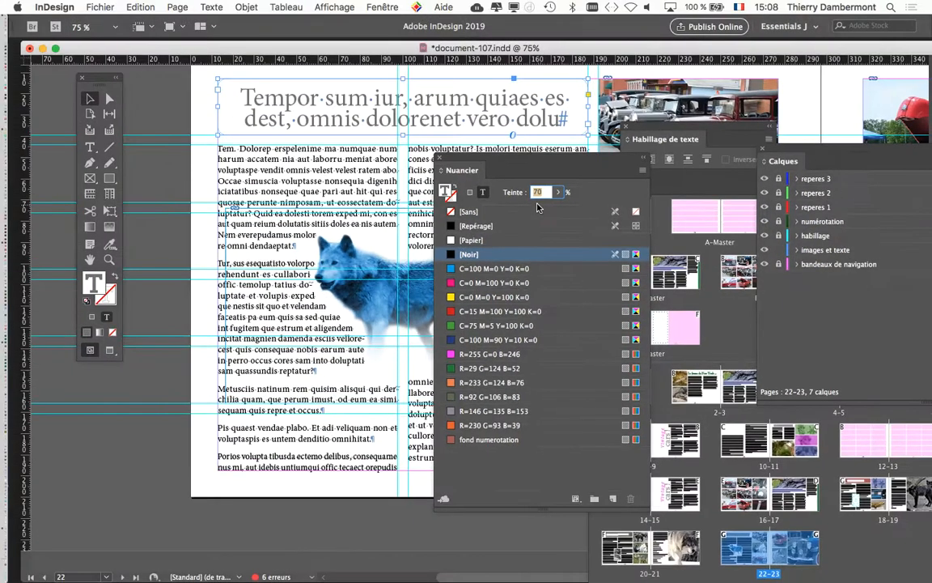
left_click_drag(537, 86, 723, 24)
left_click_drag(659, 132, 703, 60)
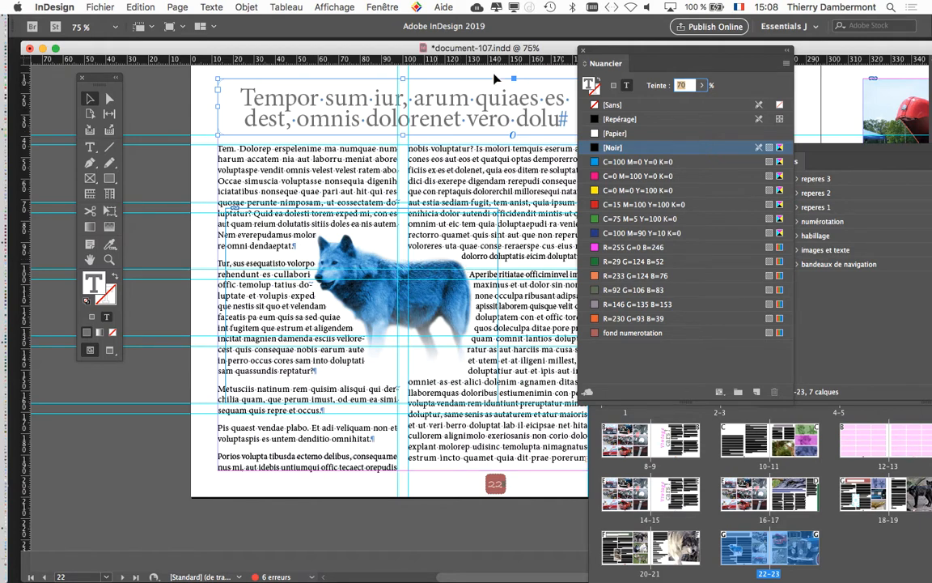
left_click_drag(594, 54, 673, 77)
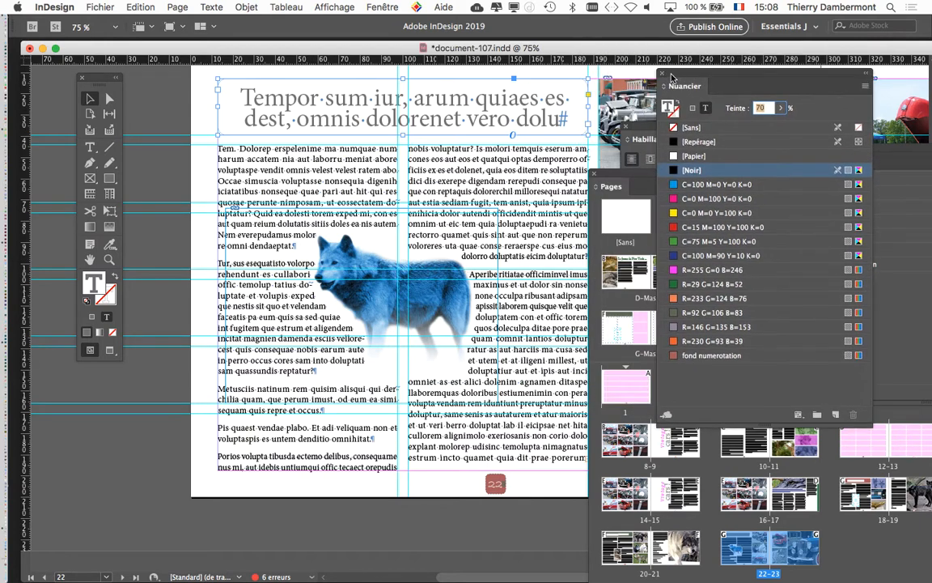
Preview page 22 without guides, frame edges and hidden characters.
left_click(110, 350)
left_click(116, 369)
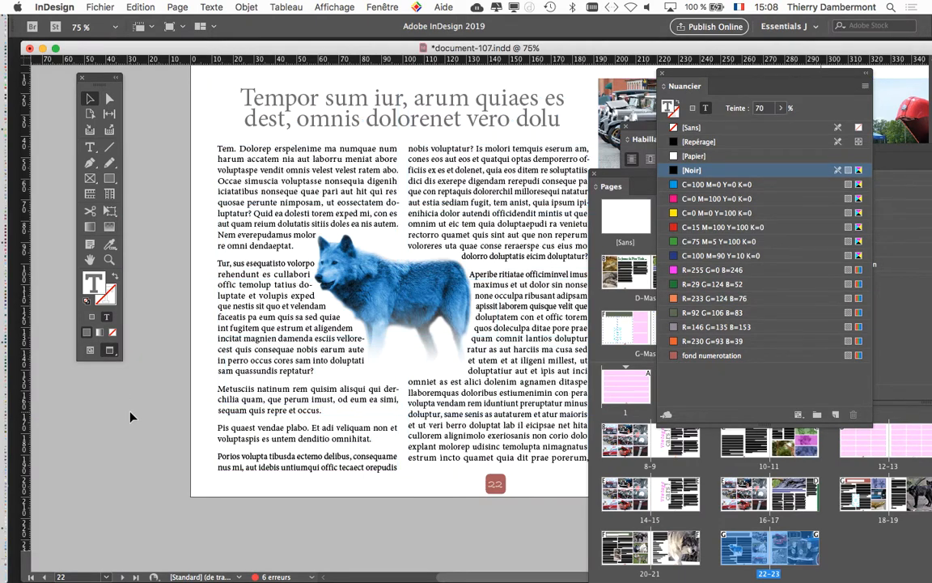
scroll(265, 238, "right", 3)
scroll(266, 238, "up", 1)
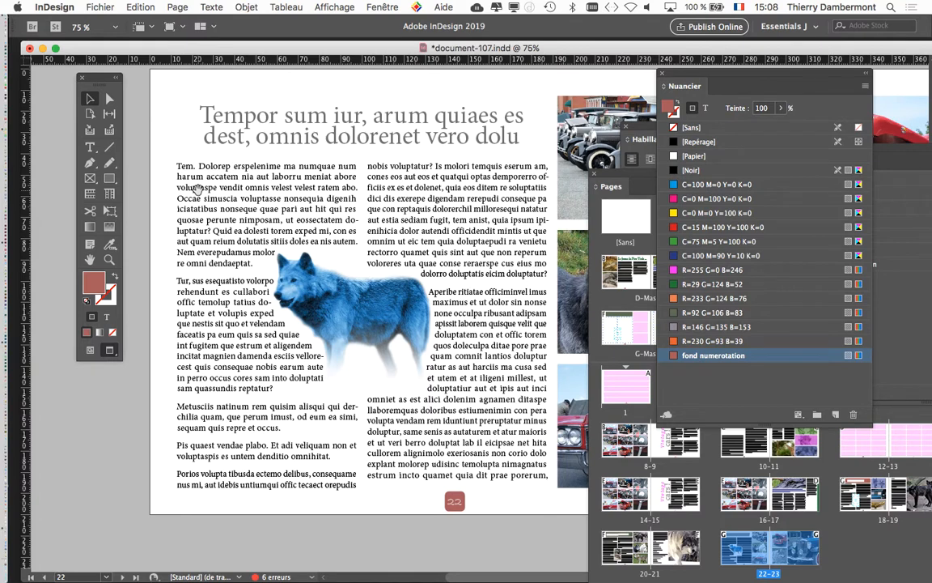
Return to the normal screen mode and place the text cursor in the title on page 22.
left_click(253, 139)
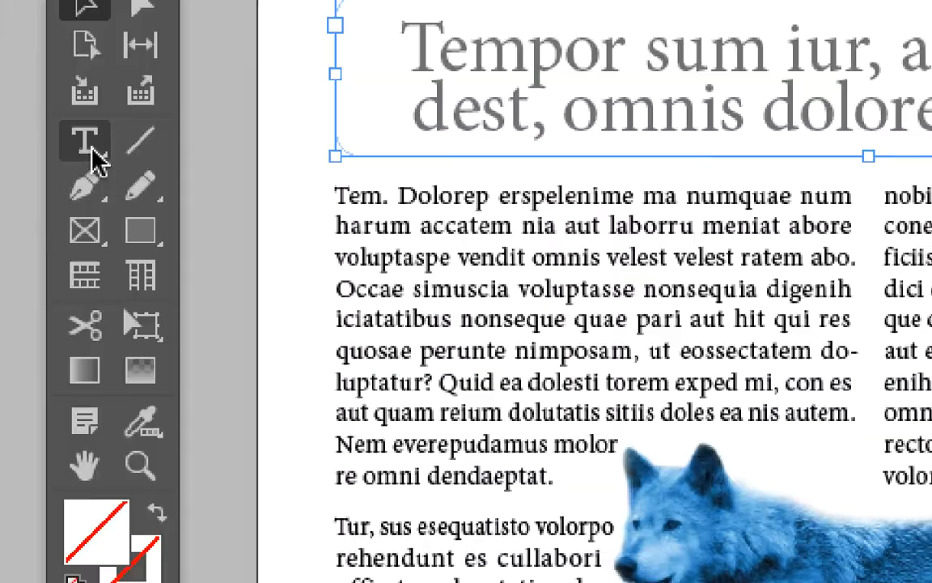
left_click(92, 150)
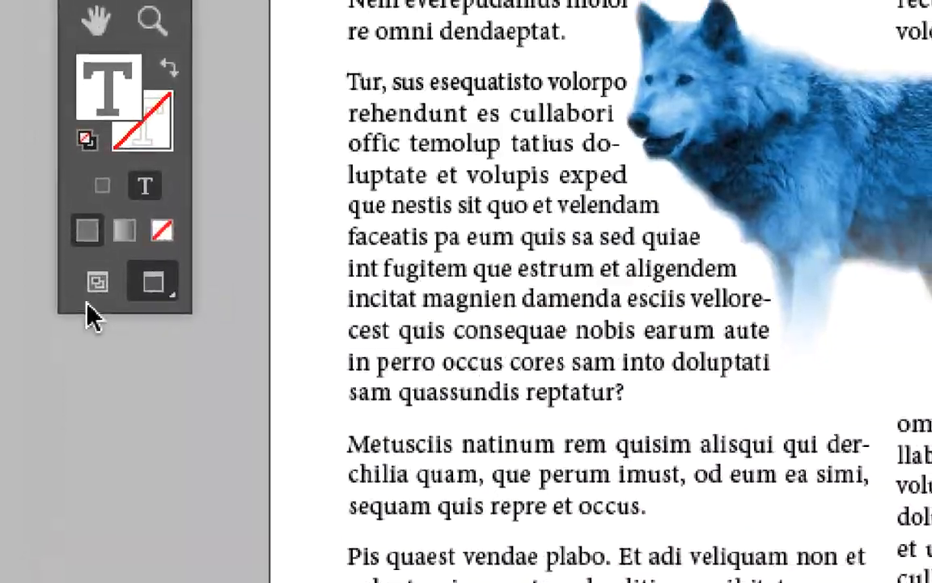
left_click(71, 520)
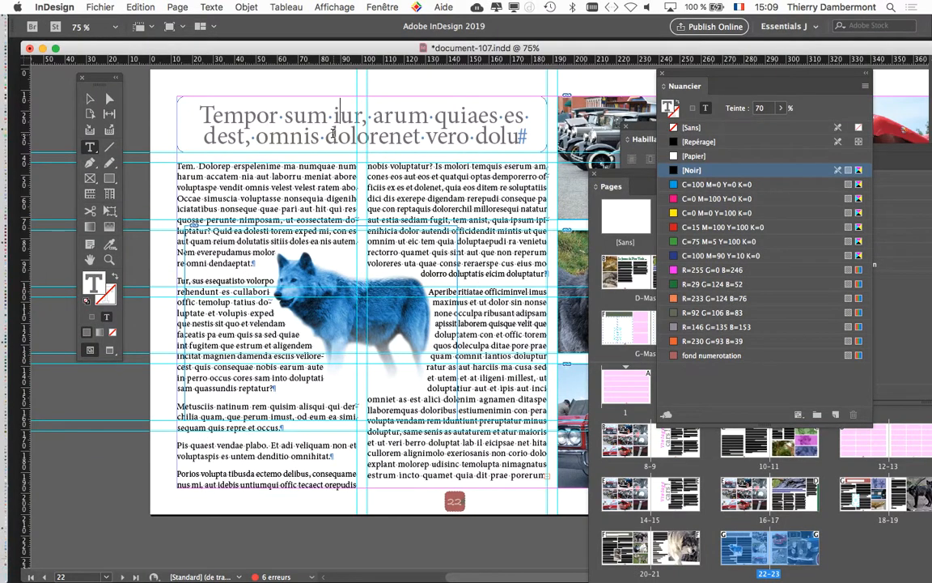
Show the Contrôle options and align the title paragraph to the left.
left_click(377, 6)
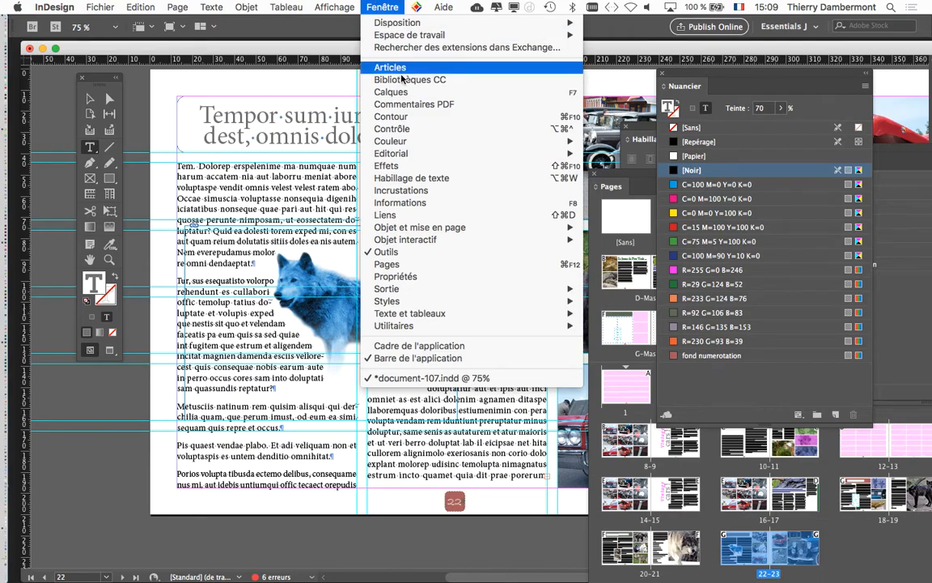
left_click(413, 129)
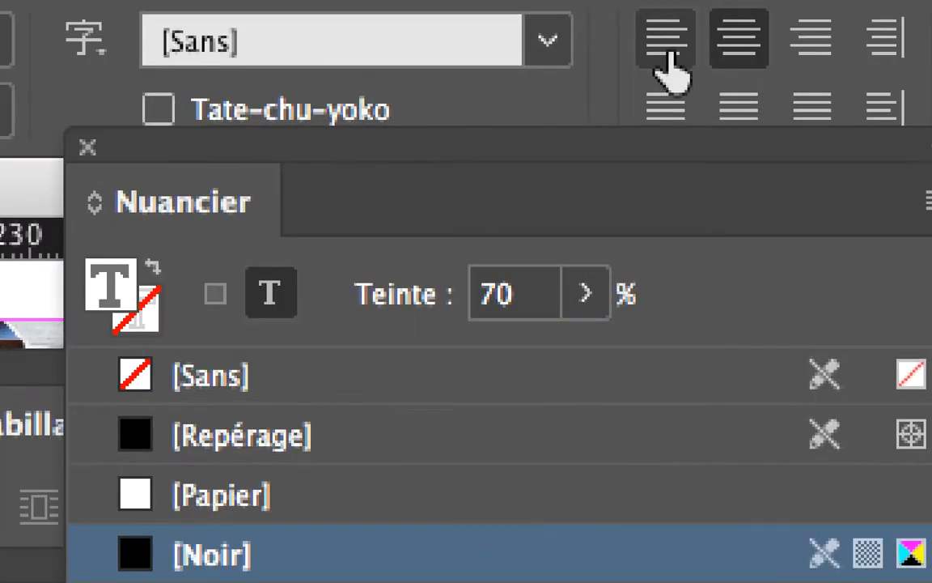
left_click(669, 55)
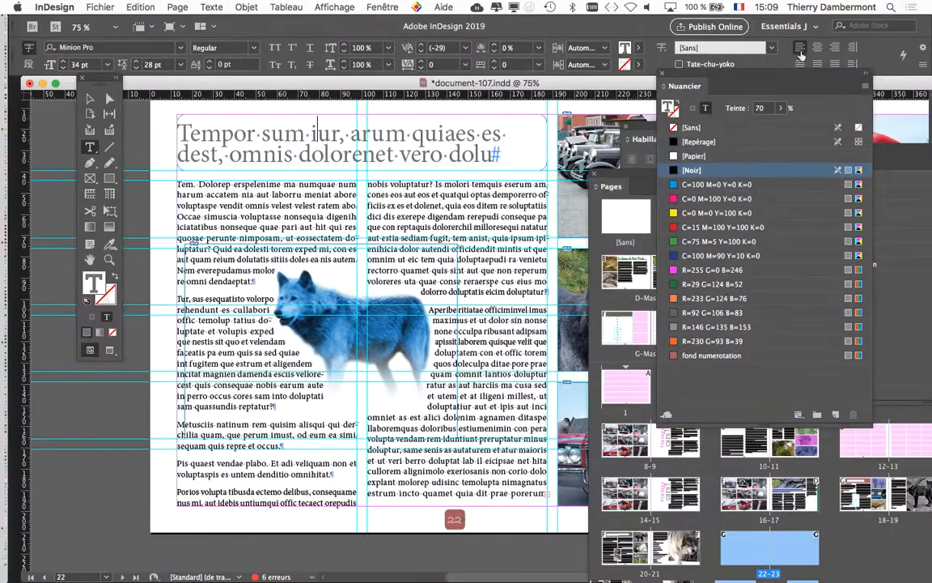
Examine how the Contrôle options respond to different tools with the title frame selected, finishing on the Line tool.
left_click(384, 7)
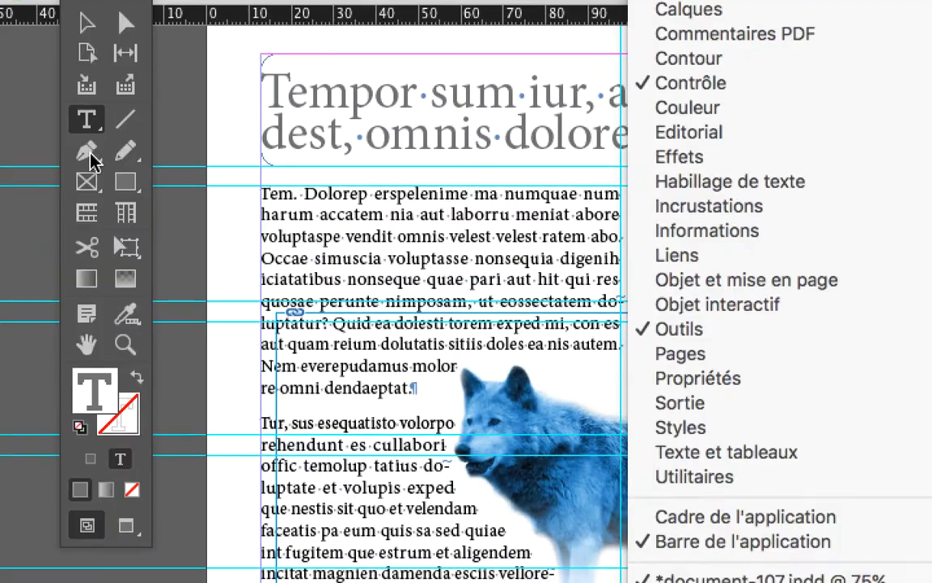
left_click(89, 156)
left_click(90, 156)
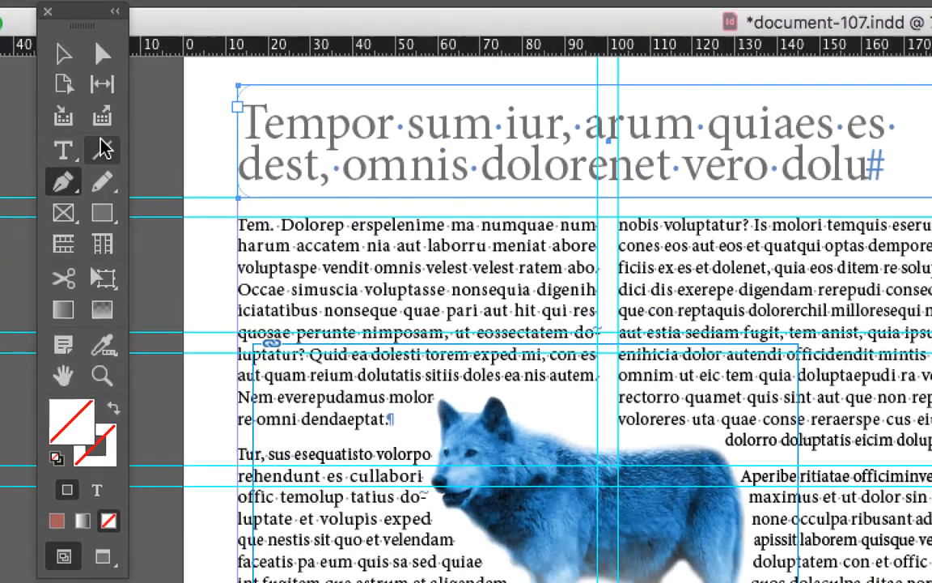
left_click(102, 243)
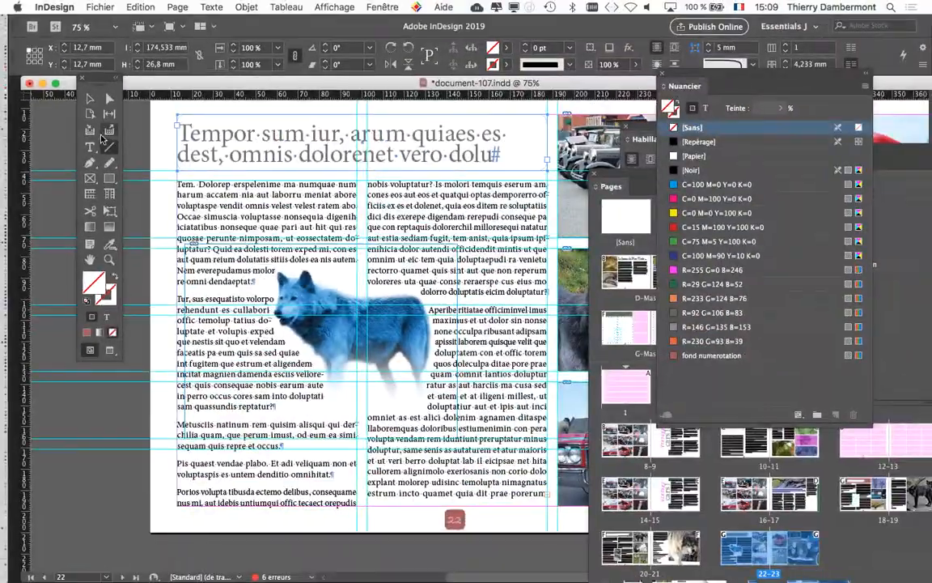
left_click(90, 100)
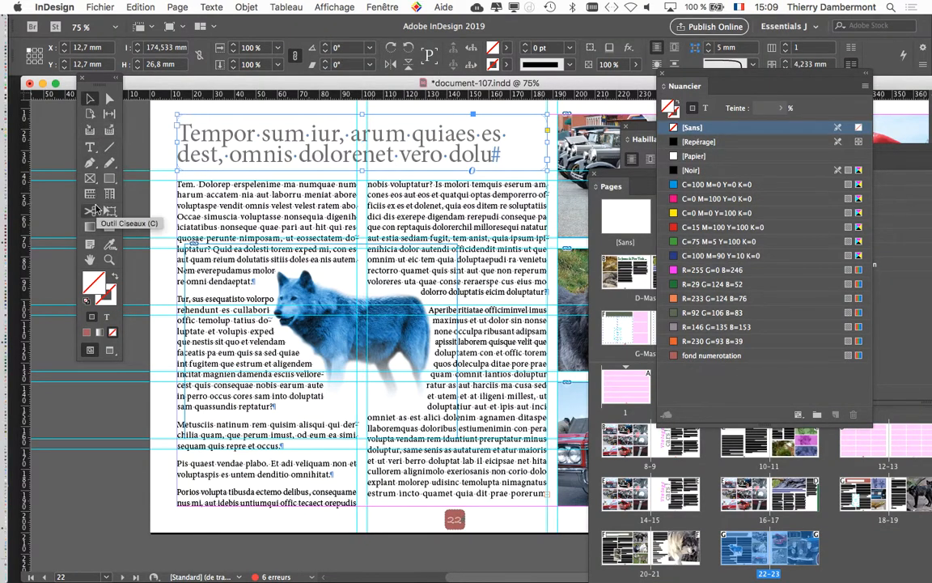
left_click(90, 259)
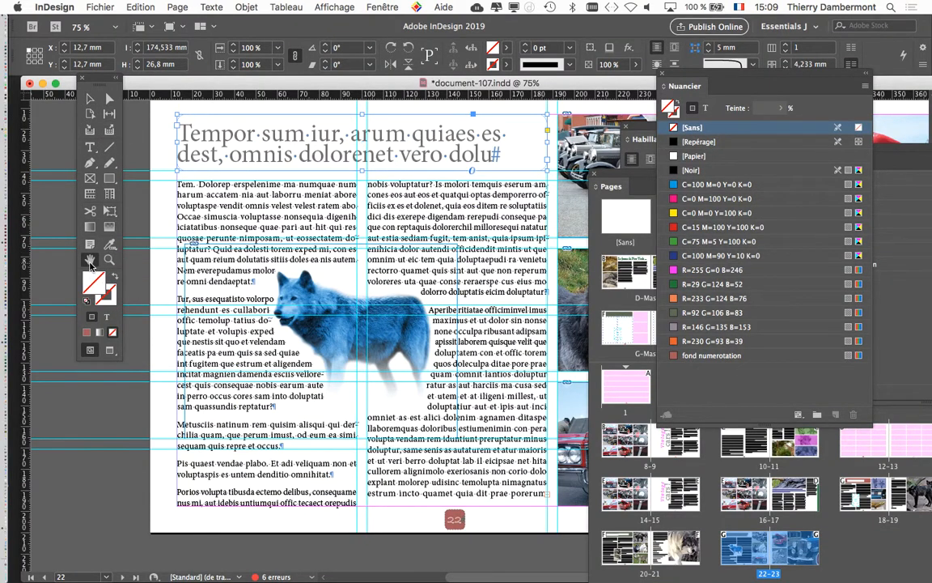
double_click(110, 152)
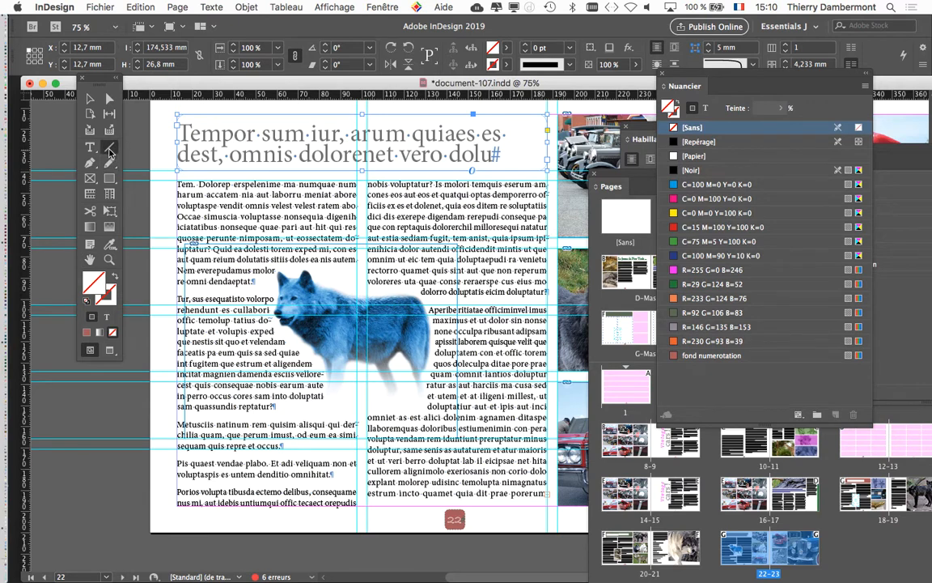
Compare the Contrôle options of the Type and Line tools for the title frame, finishing on the Type tool.
left_click(97, 152)
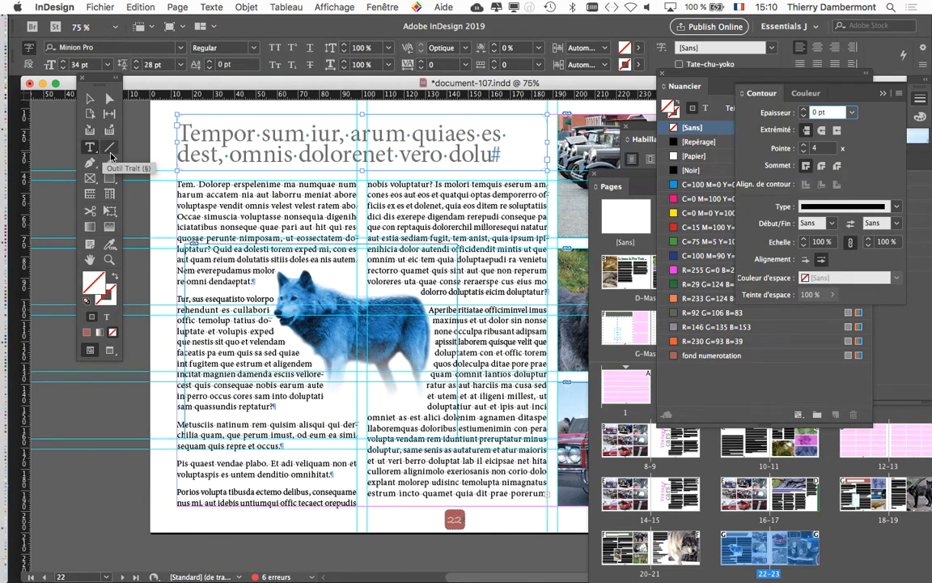
left_click(111, 152)
left_click(93, 152)
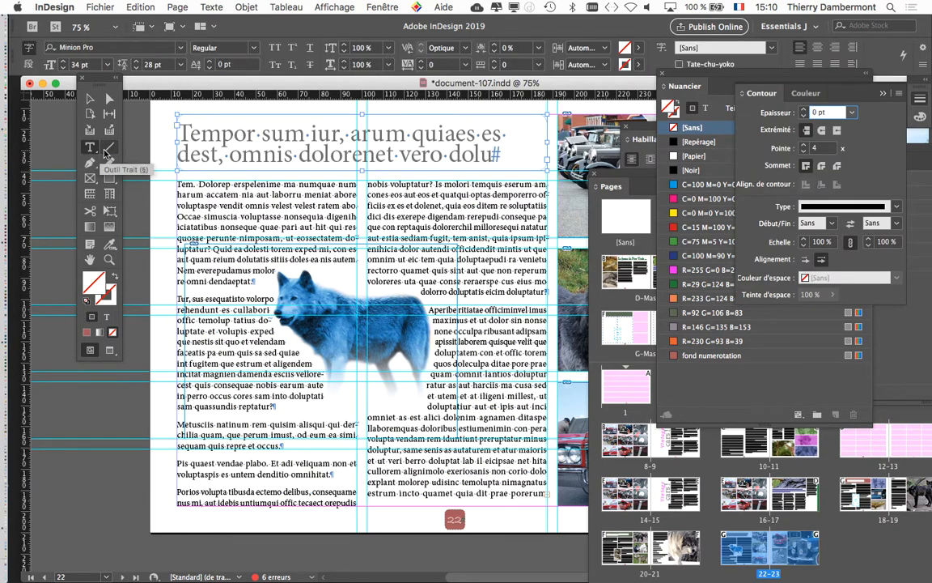
left_click(111, 152)
left_click(93, 153)
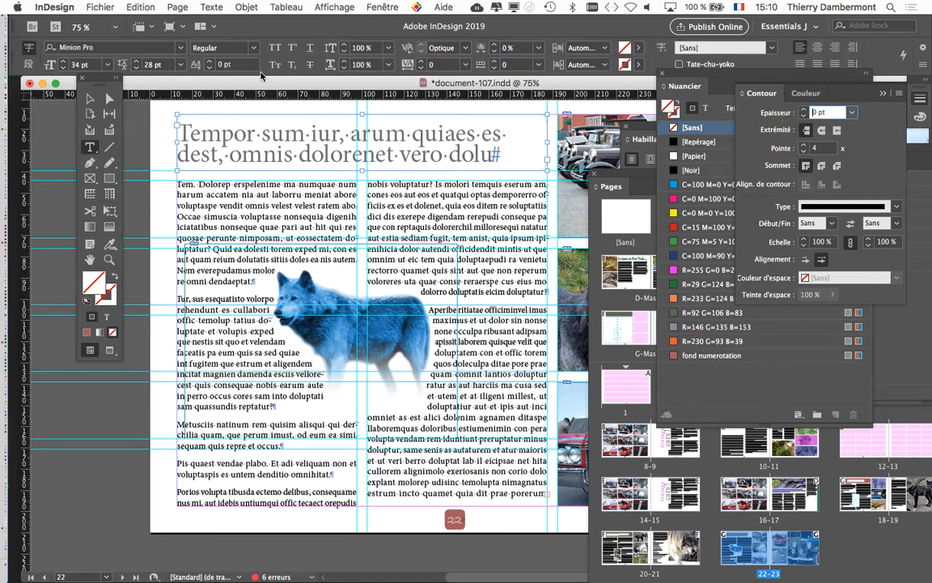
Move the tool palette clear of the page, show the Paragraphe options and place them over the lower part of page 22.
left_click_drag(89, 84, 69, 118)
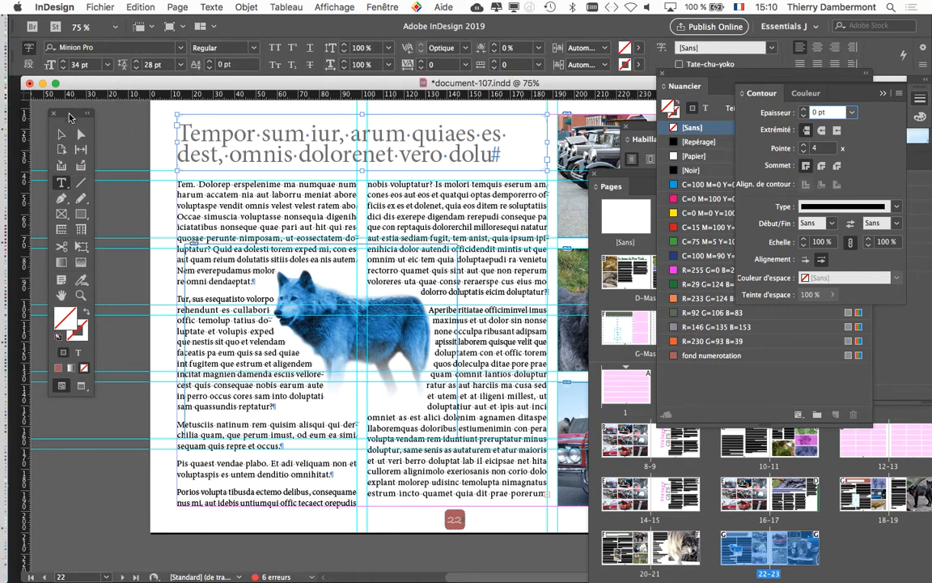
left_click(211, 6)
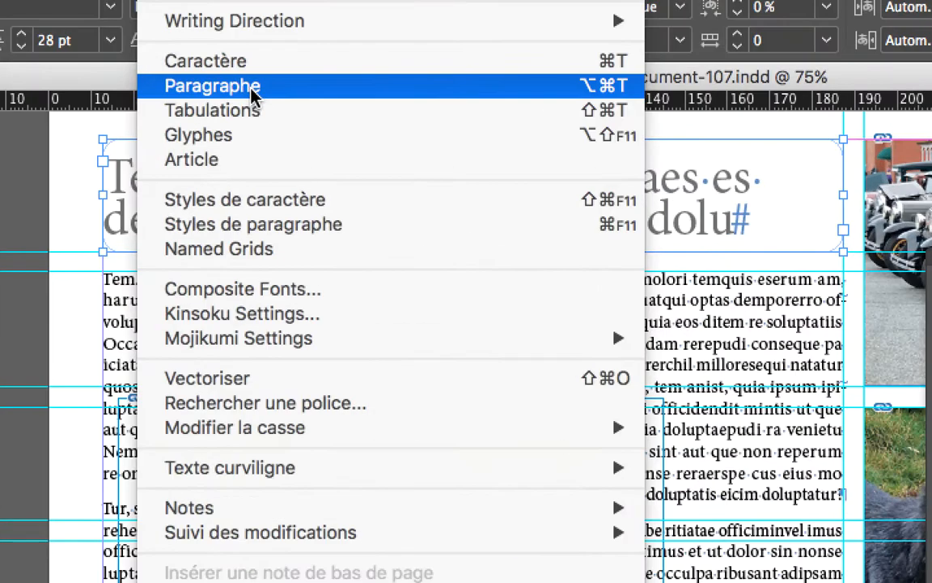
left_click(252, 89)
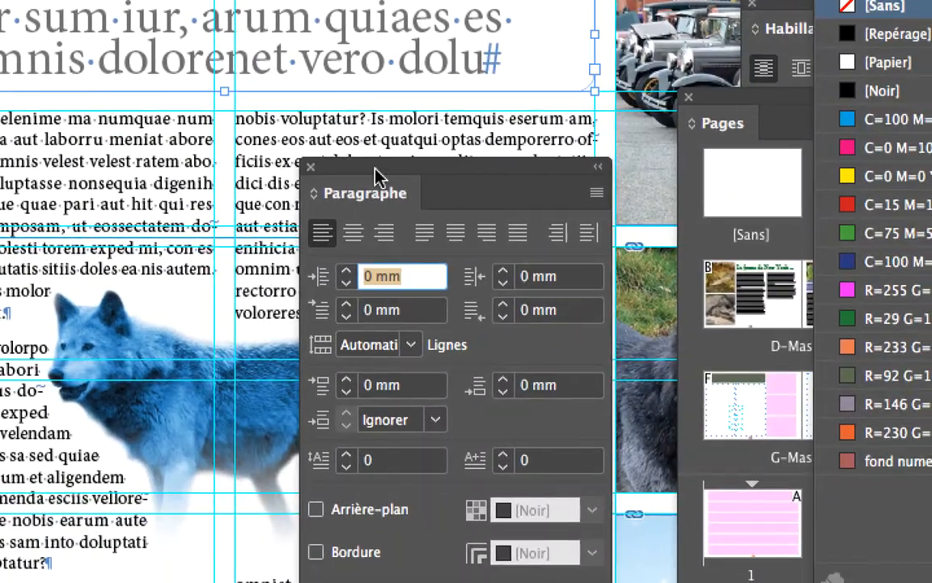
left_click_drag(625, 328, 327, 250)
left_click_drag(274, 141, 261, 42)
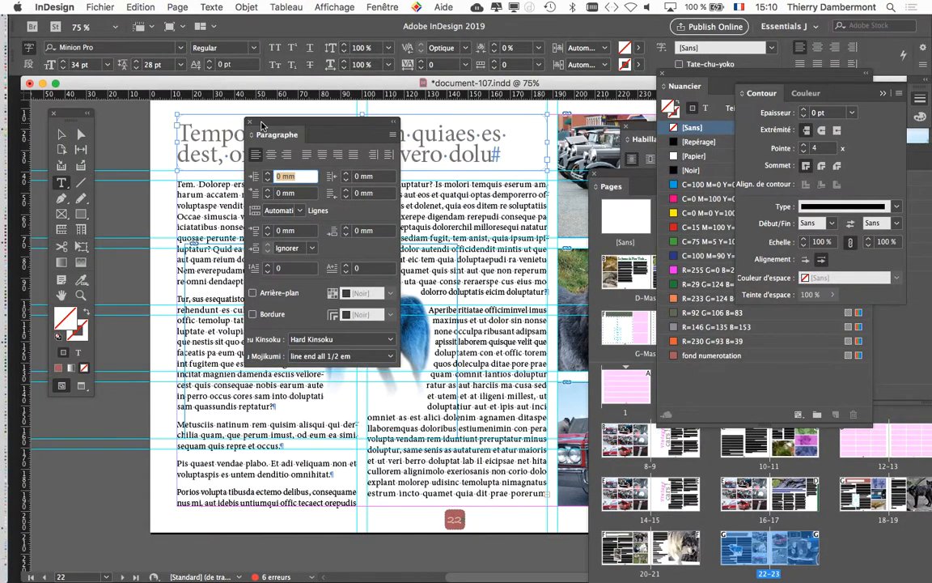
left_click_drag(262, 124, 139, 396)
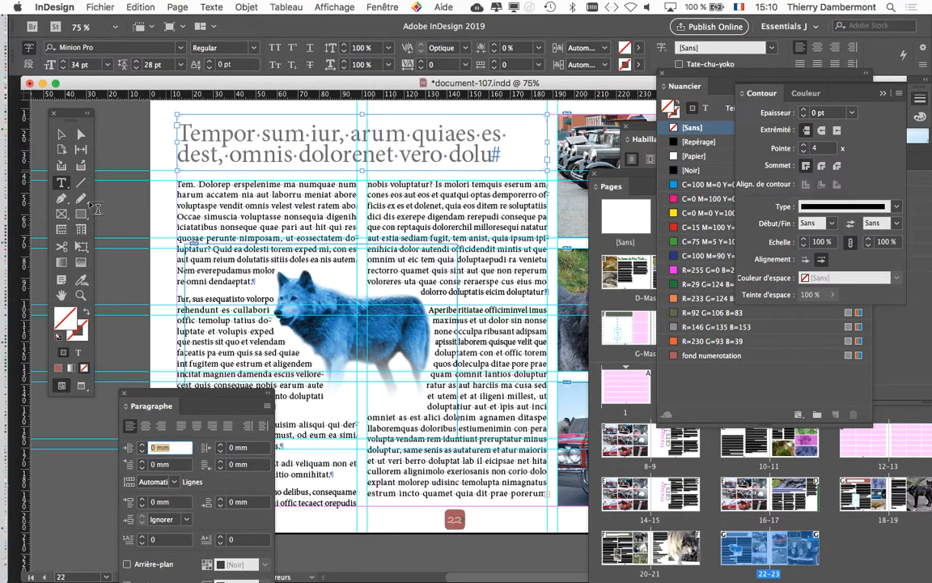
Switch page 22 to the preview display, deselect everything and reselect the title frame with the Selection tool.
left_click(80, 385)
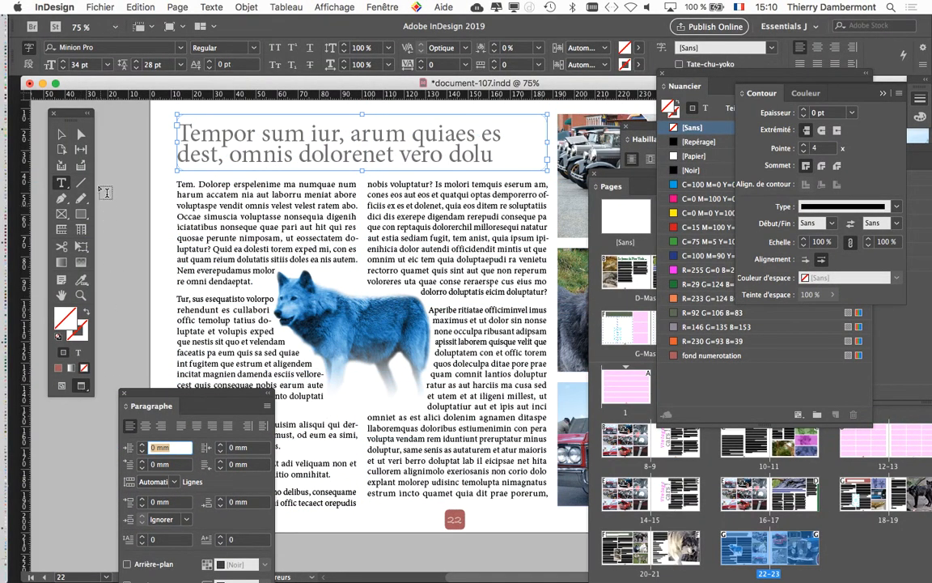
left_click(63, 134)
left_click(107, 148)
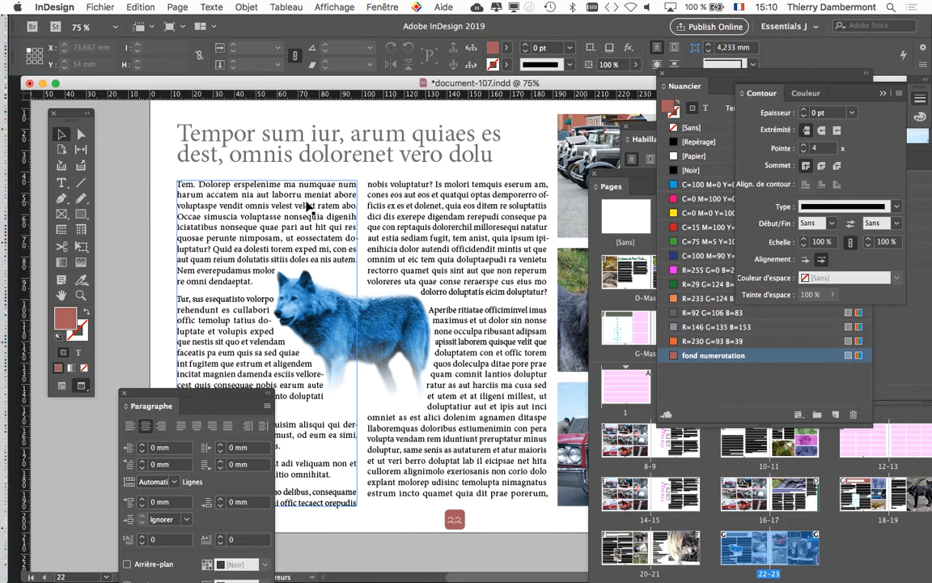
left_click(350, 140)
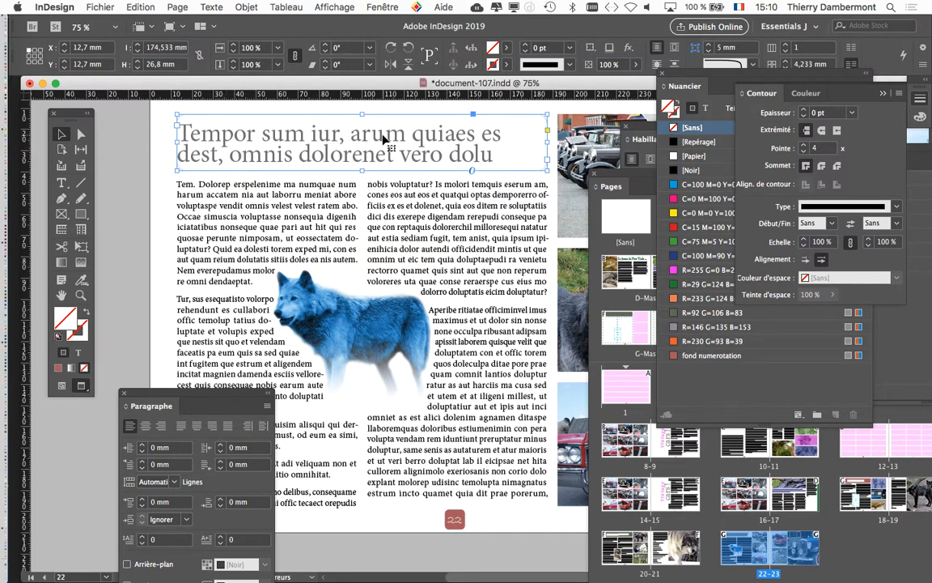
Save the document as a new version named document-108.indd in the same folder.
left_click(107, 7)
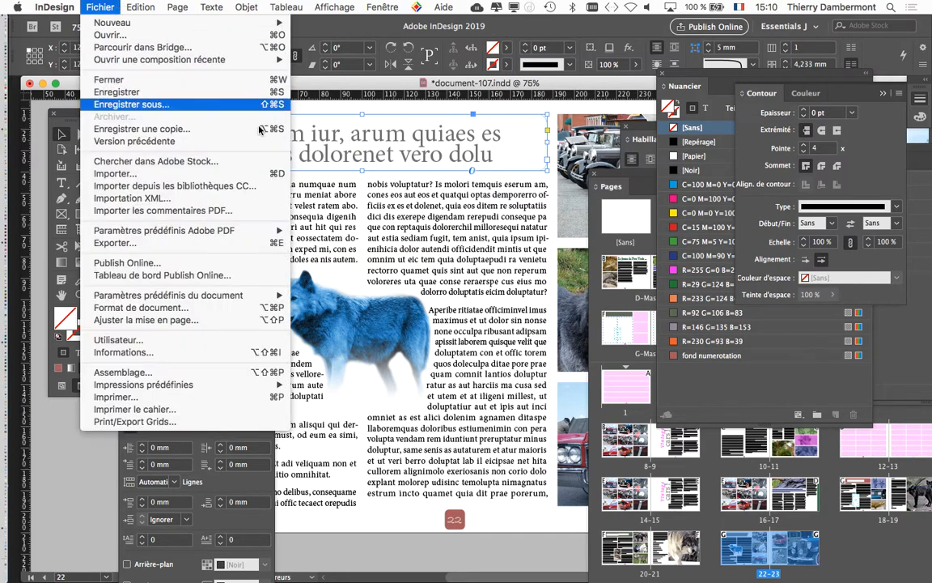
left_click(129, 108)
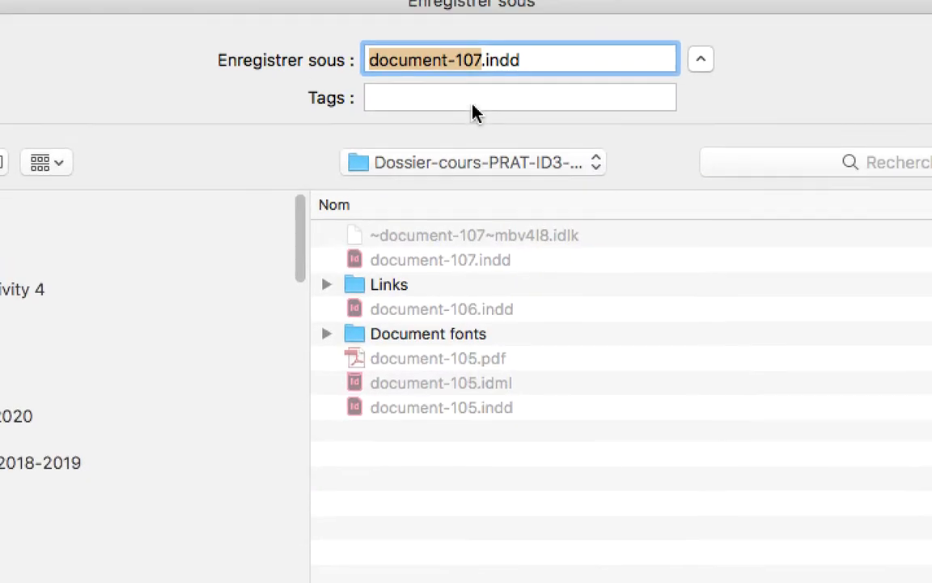
left_click(475, 90)
key("shift+Left")
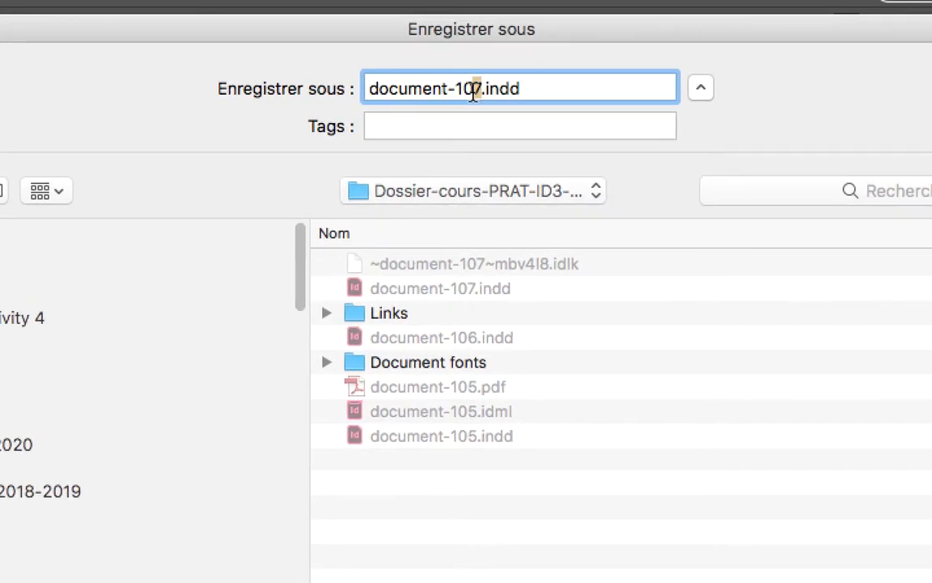
type("8")
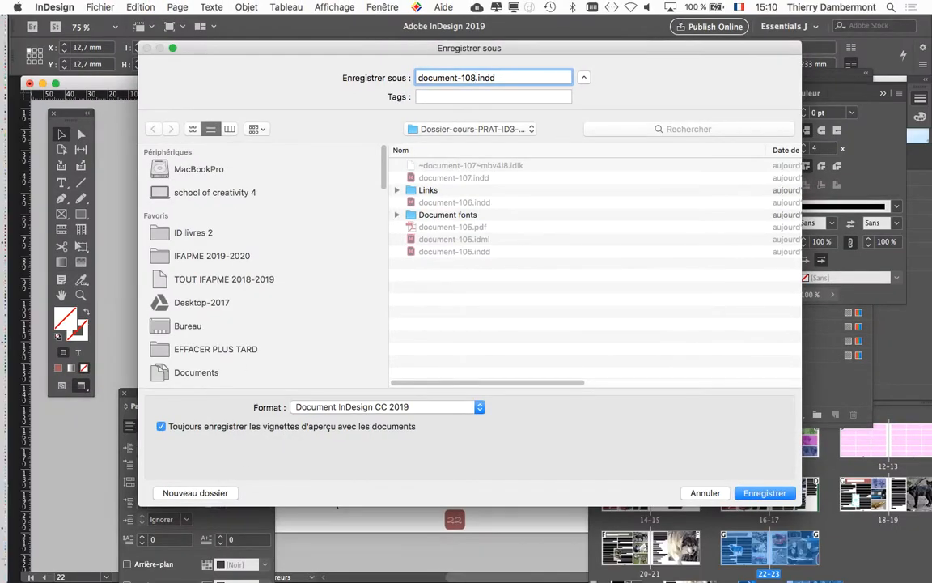
key("Return")
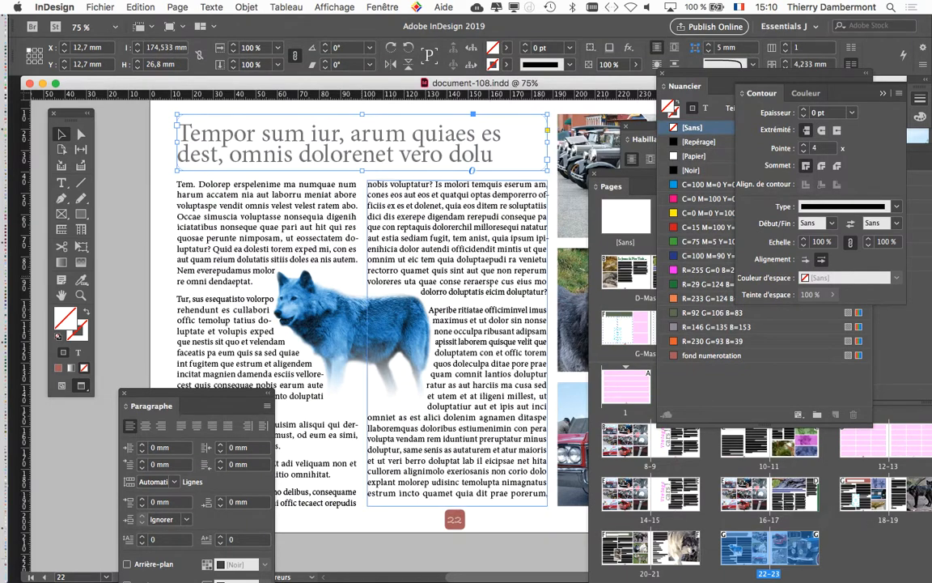
left_click(100, 8)
left_click(150, 105)
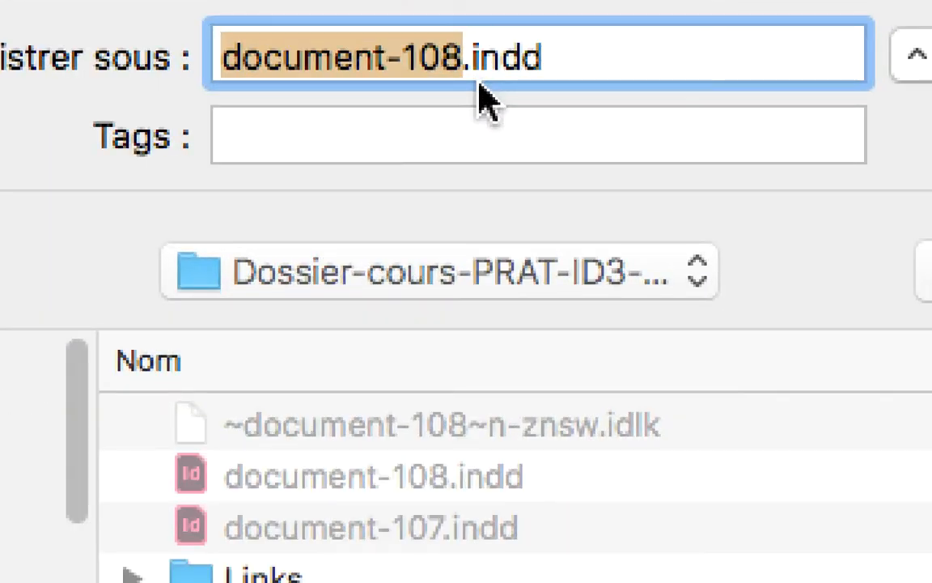
left_click(459, 63)
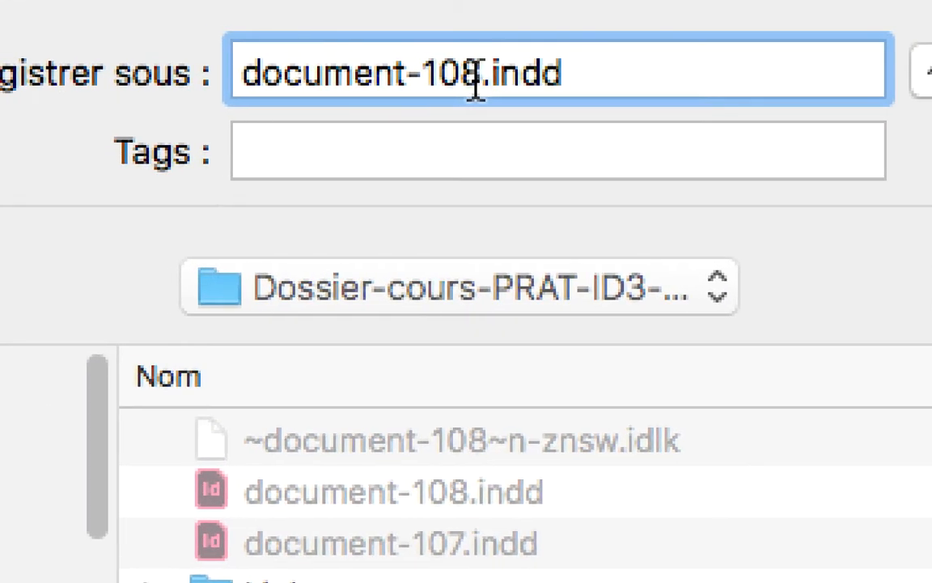
left_click_drag(478, 78, 462, 77)
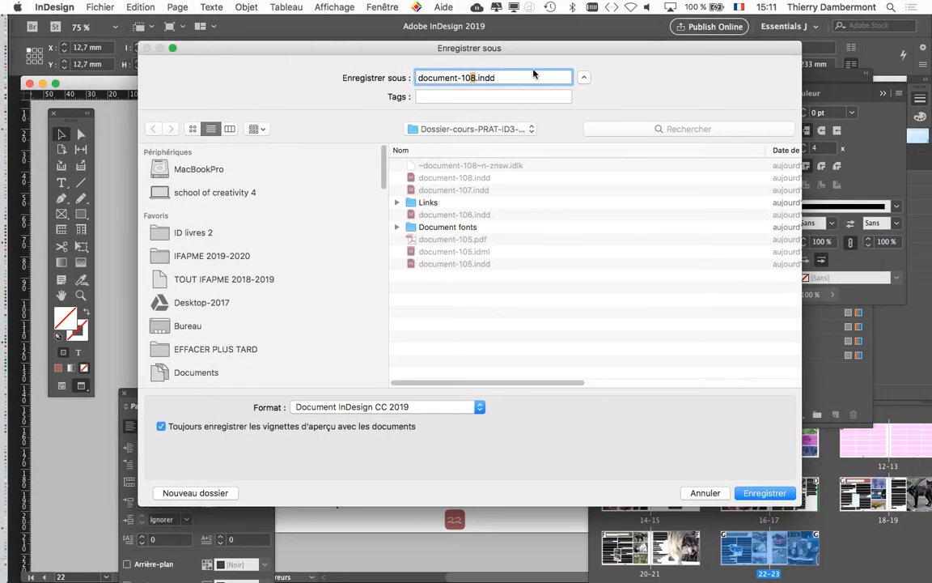
left_click(705, 493)
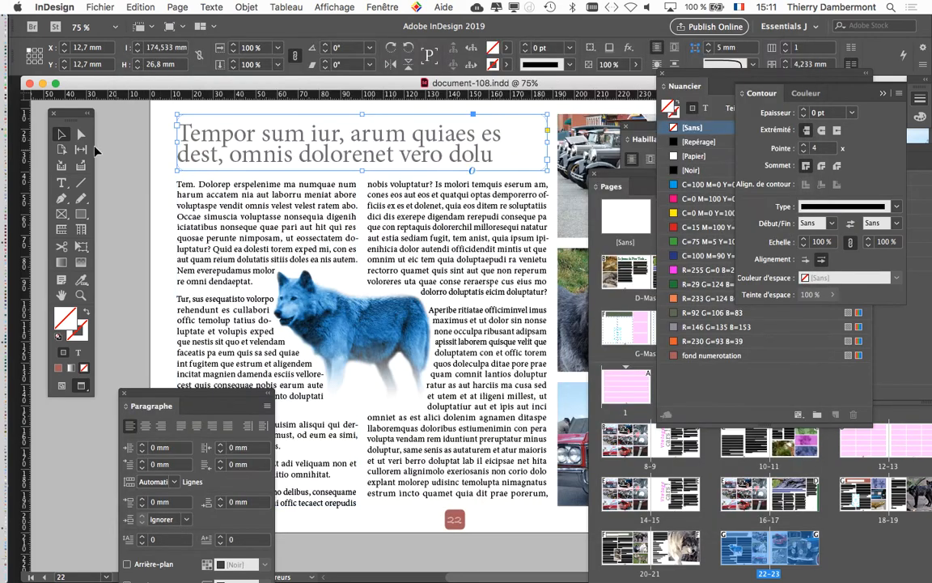
Deselect the title frame on page 22.
left_click(129, 173)
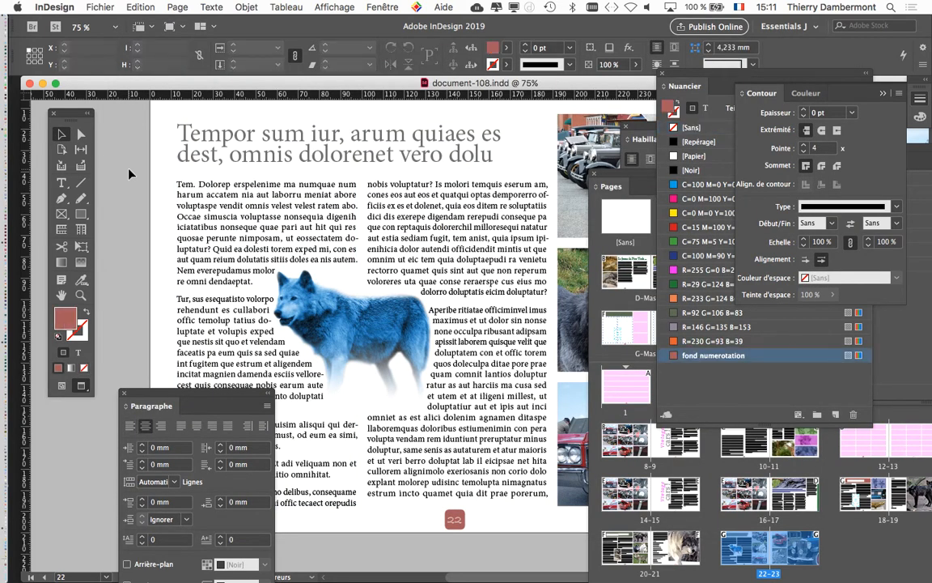